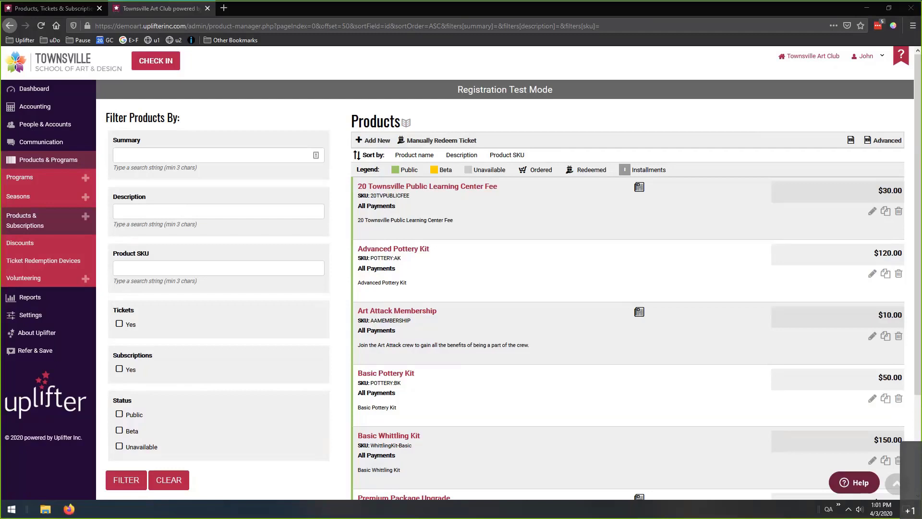
# Start adding a new product under Products & Subscriptions and set its product status to Public.
pyautogui.click(35, 221)
pyautogui.click(374, 141)
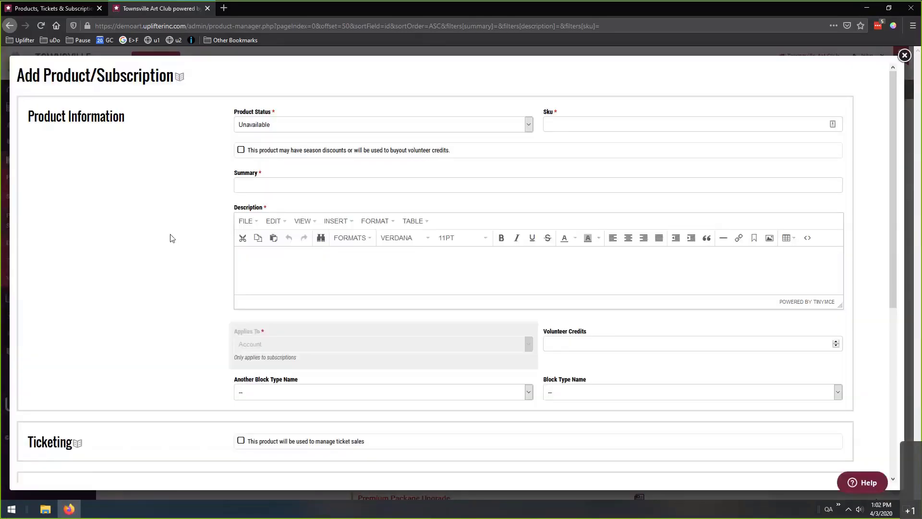
pyautogui.click(350, 126)
pyautogui.click(350, 138)
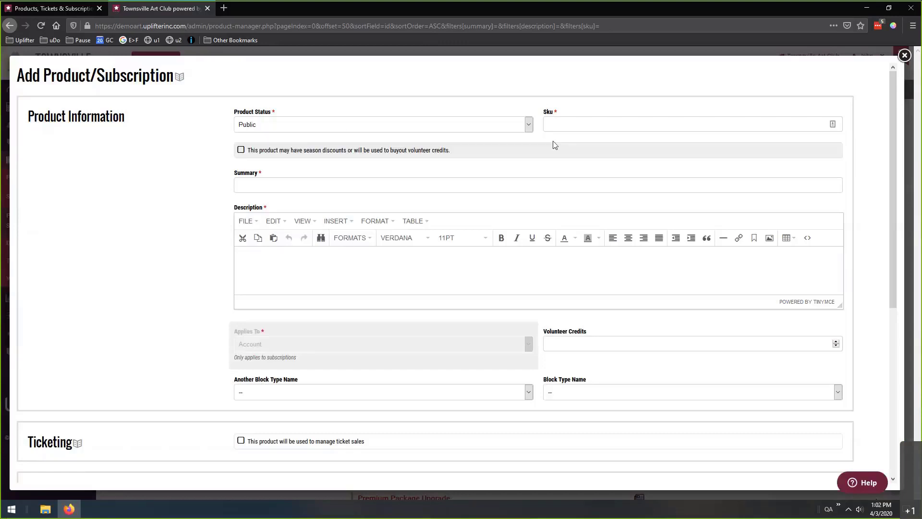
# Set the new product's SKU to RF123.
pyautogui.click(563, 126)
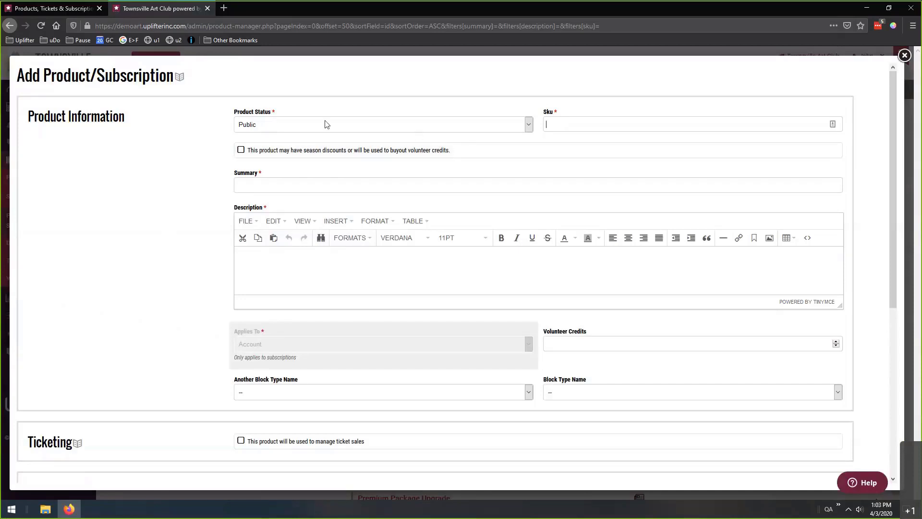
pyautogui.click(560, 121)
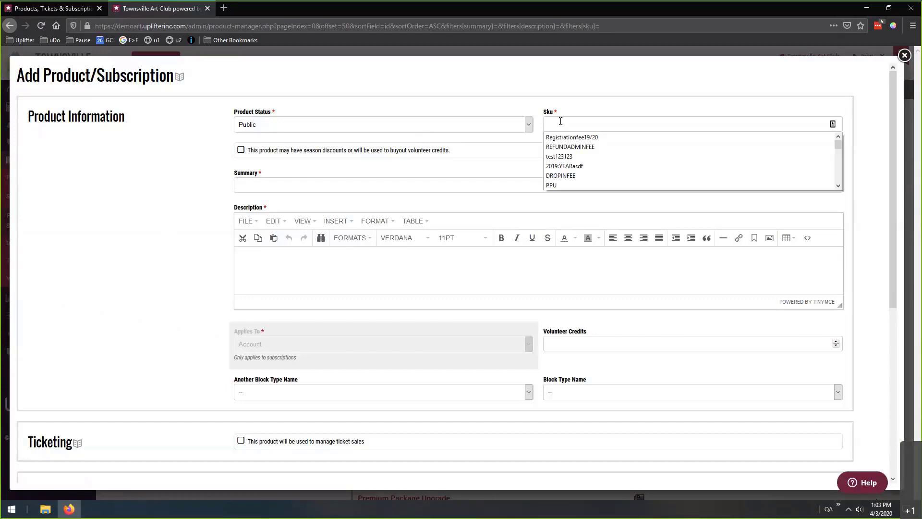
pyautogui.write('S')
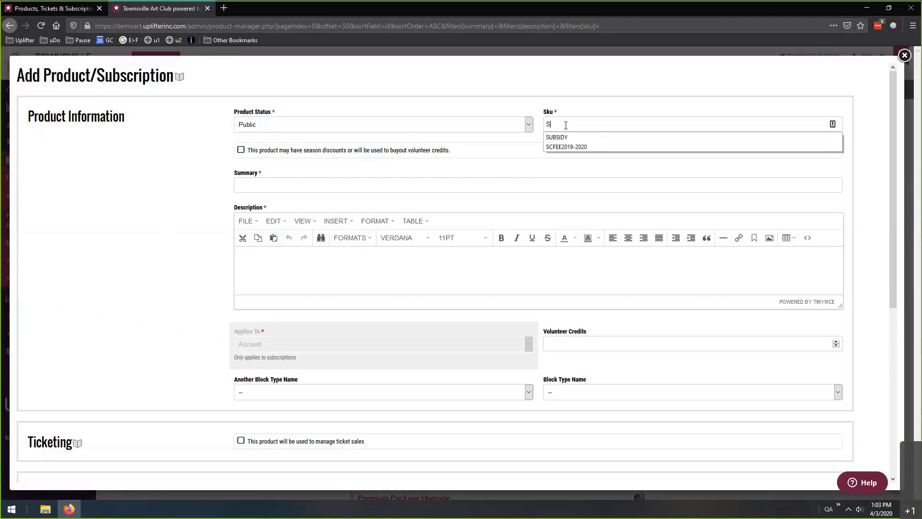
pyautogui.press('BackSpace')
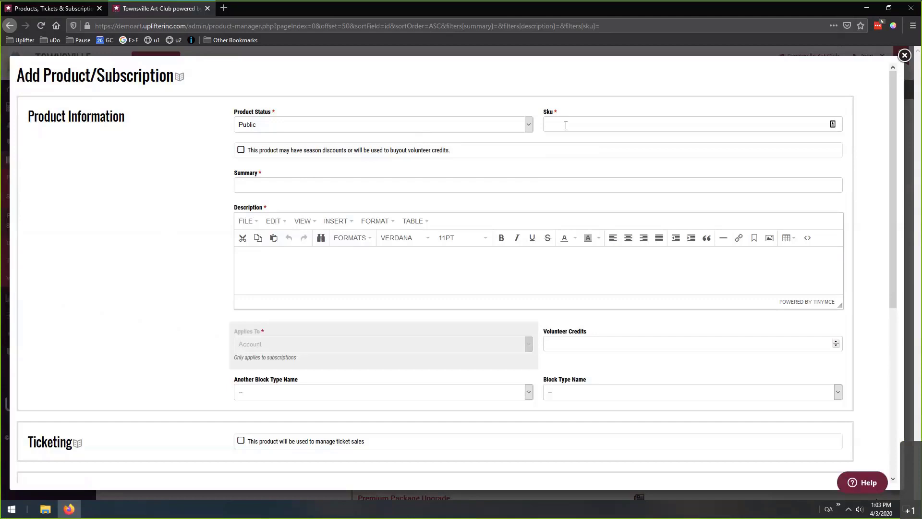
pyautogui.write('RF123')
# Enter "Recurring Fee 123" as the product's summary and copy the same text into its description.
pyautogui.write('Recurring')
pyautogui.write(' Fee 123')
pyautogui.moveTo(294, 186); pyautogui.dragTo(236, 188)
pyautogui.hotkey('ctrl', 'c')
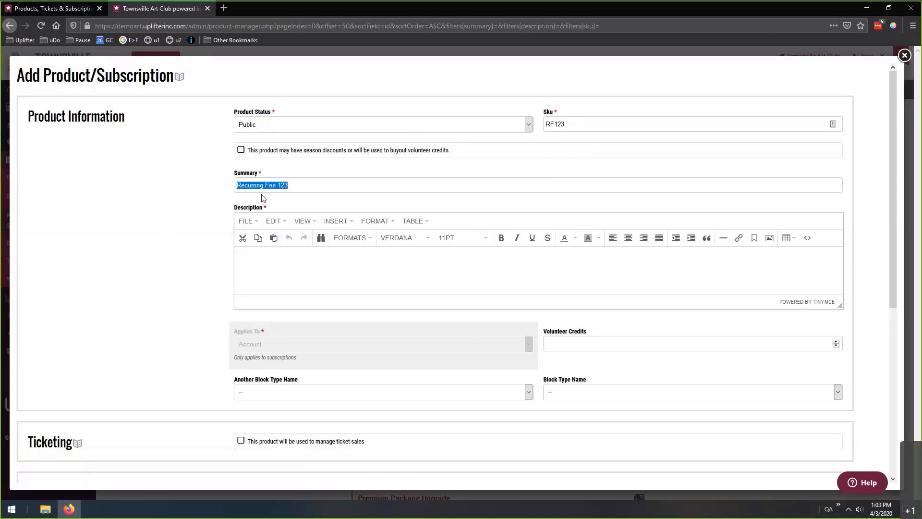
pyautogui.click(268, 255)
pyautogui.hotkey('ctrl', 'v')
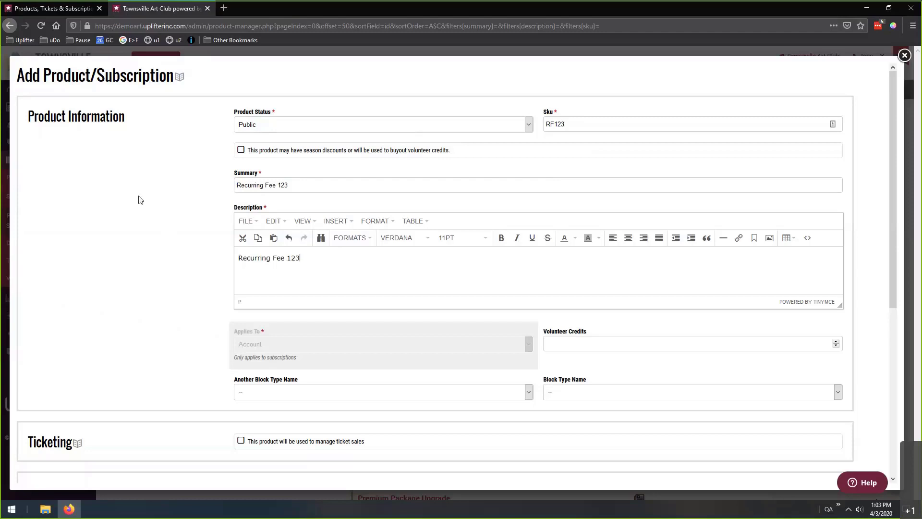
# Mark the product as a subscription and have it apply to Participant.
pyautogui.scroll(-1, 168, 288)
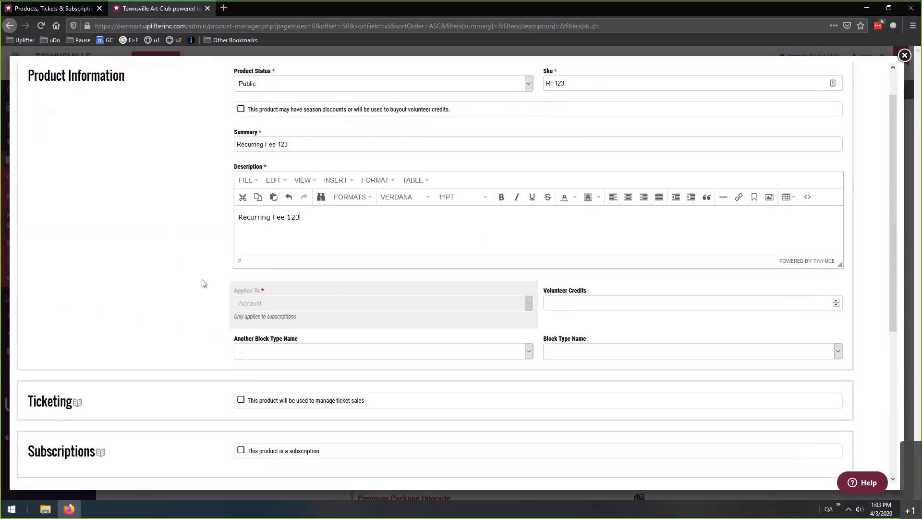
pyautogui.moveTo(236, 318)
pyautogui.mouseDown()
pyautogui.moveTo(303, 306)
pyautogui.moveTo(236, 321)
pyautogui.mouseUp()
pyautogui.scroll(-2, 190, 232)
pyautogui.scroll(-1, 227, 214)
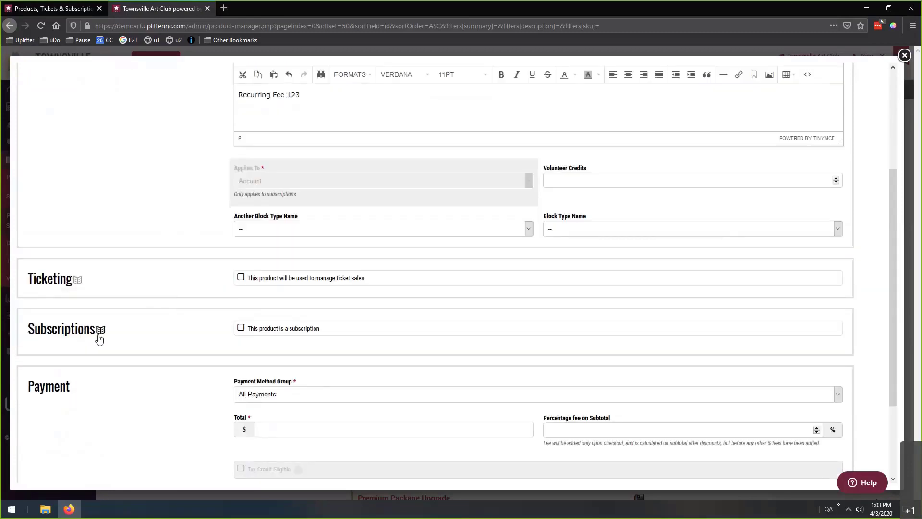
pyautogui.click(241, 329)
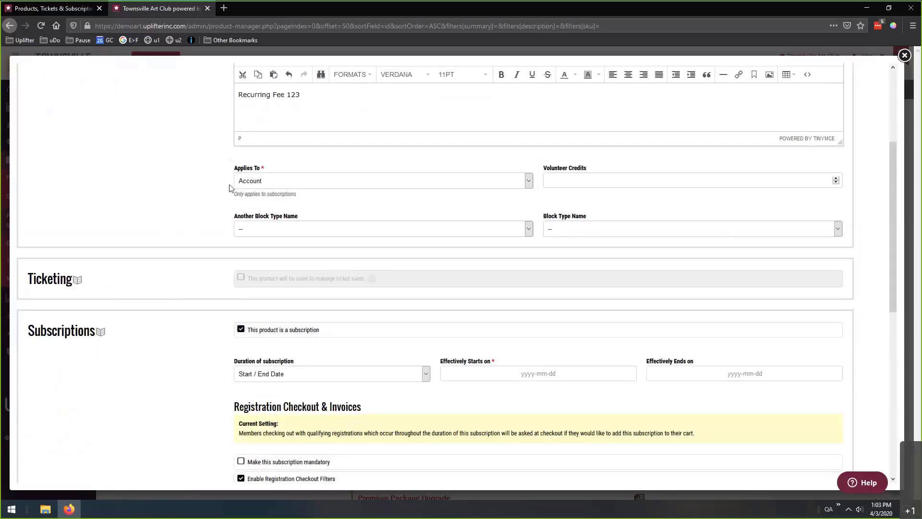
pyautogui.click(272, 182)
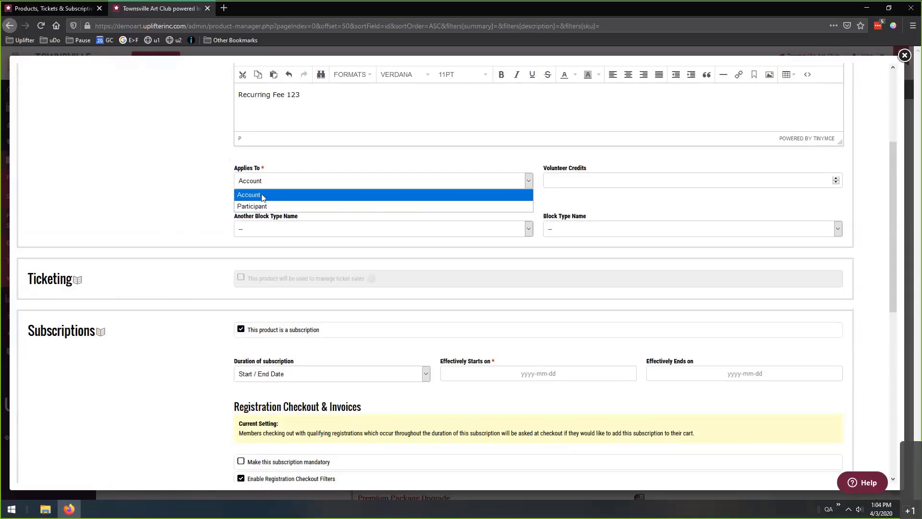
pyautogui.click(253, 205)
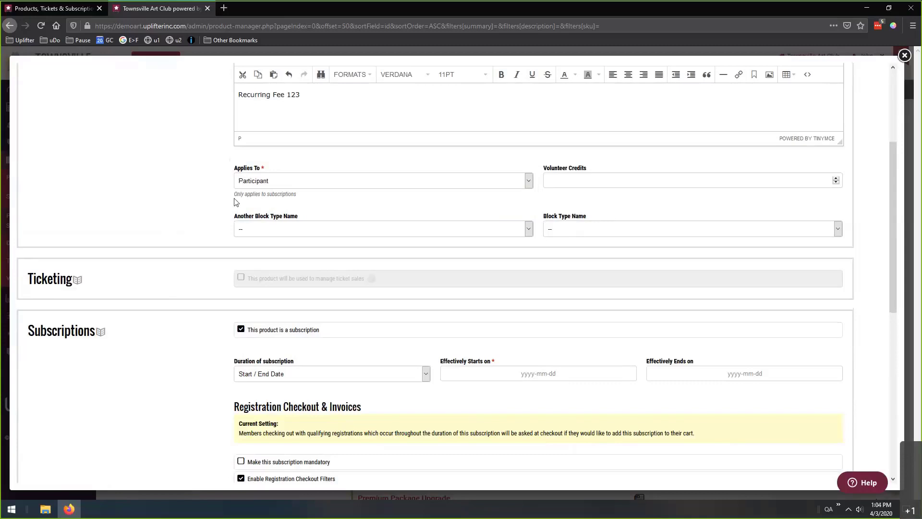
# Set the duration of subscription to Effective Duration, with a duration of "1 day".
pyautogui.scroll(-4, 213, 236)
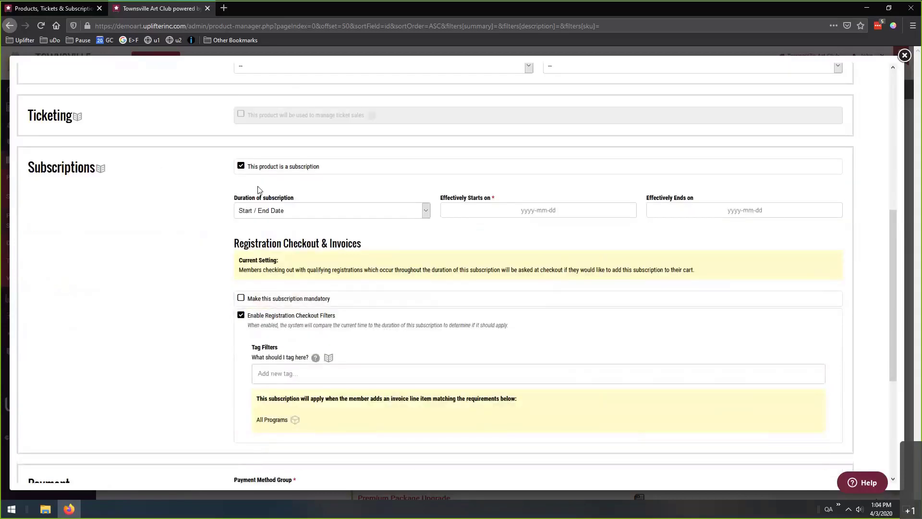
pyautogui.click(297, 211)
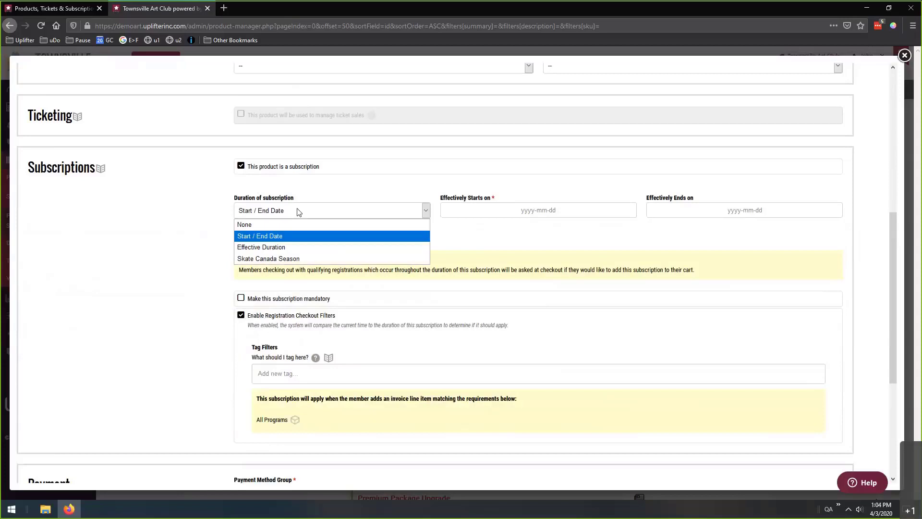
pyautogui.click(273, 248)
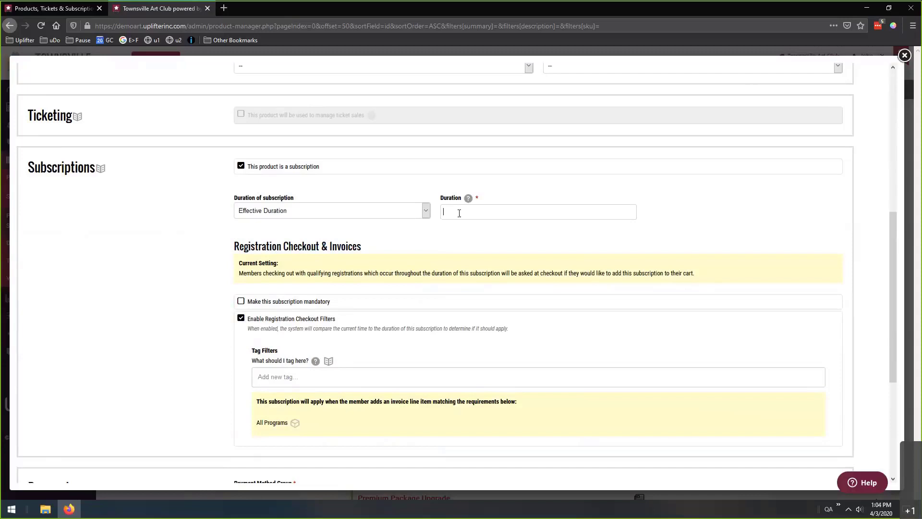
pyautogui.write('1 day')
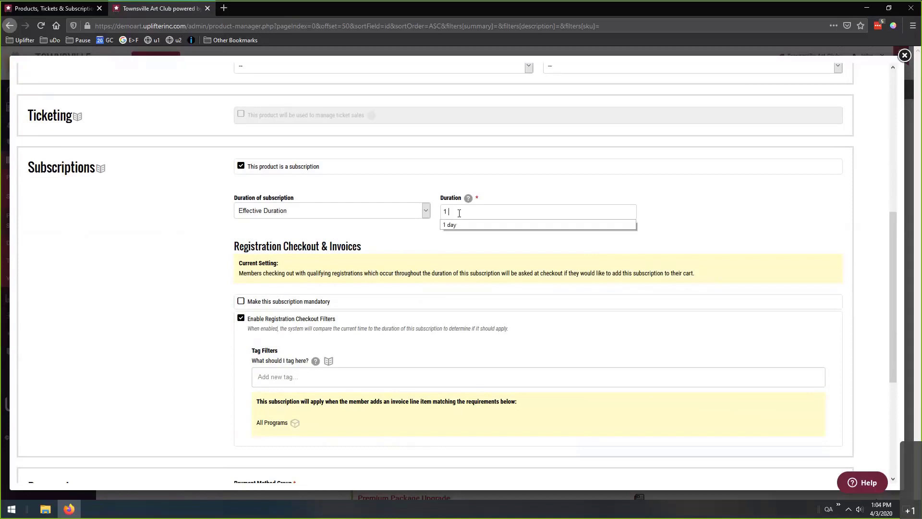
pyautogui.click(516, 198)
pyautogui.click(488, 213)
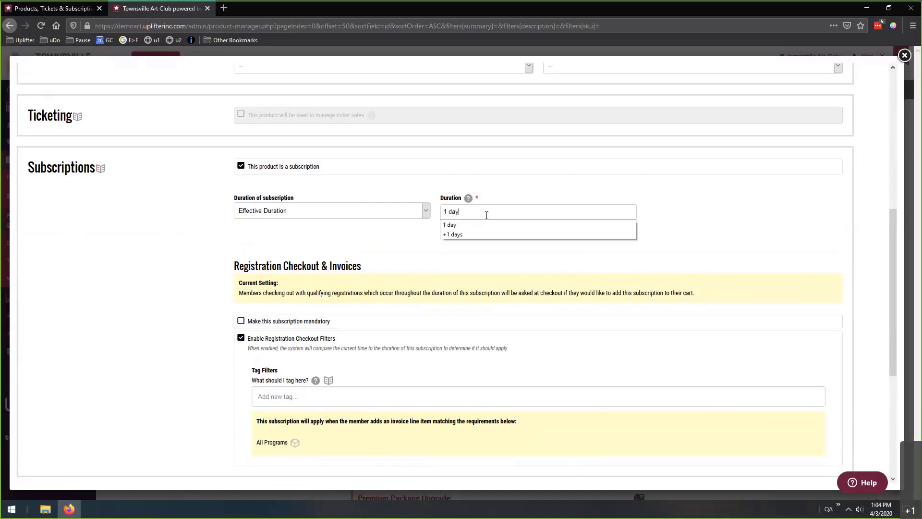
pyautogui.click(517, 198)
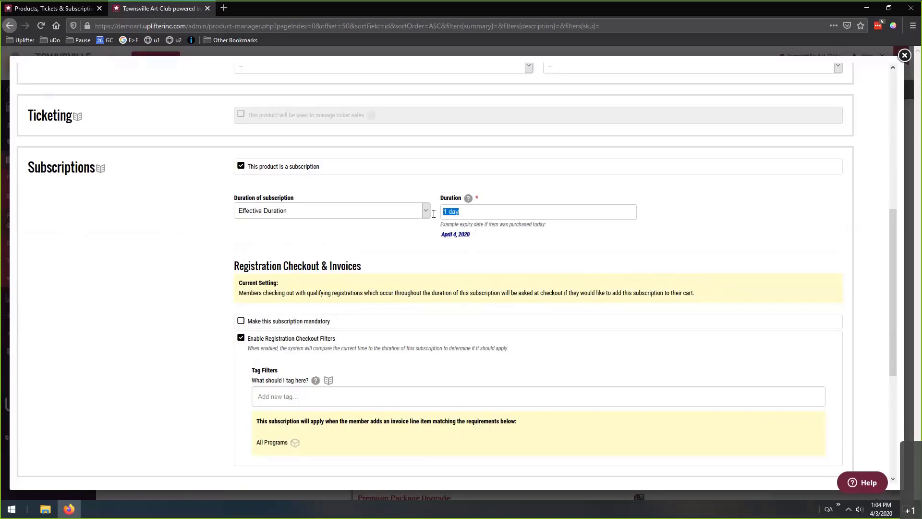
# Change the subscription's duration to "1 week".
pyautogui.write('1 week')
pyautogui.moveTo(467, 212); pyautogui.dragTo(425, 213)
pyautogui.moveTo(468, 198)
# Look through the index of the open Products, Tickets & Subscriptions help article, and return to the product form.
pyautogui.click(53, 10)
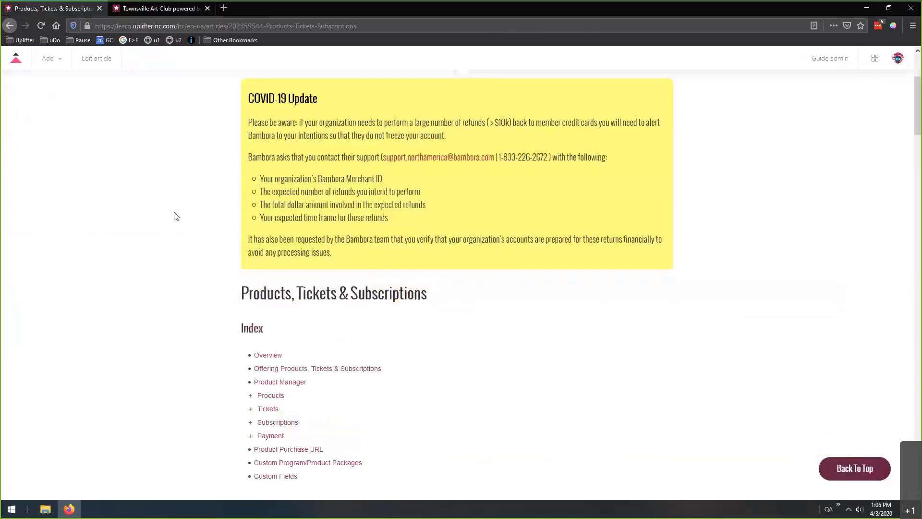
pyautogui.scroll(-4, 175, 213)
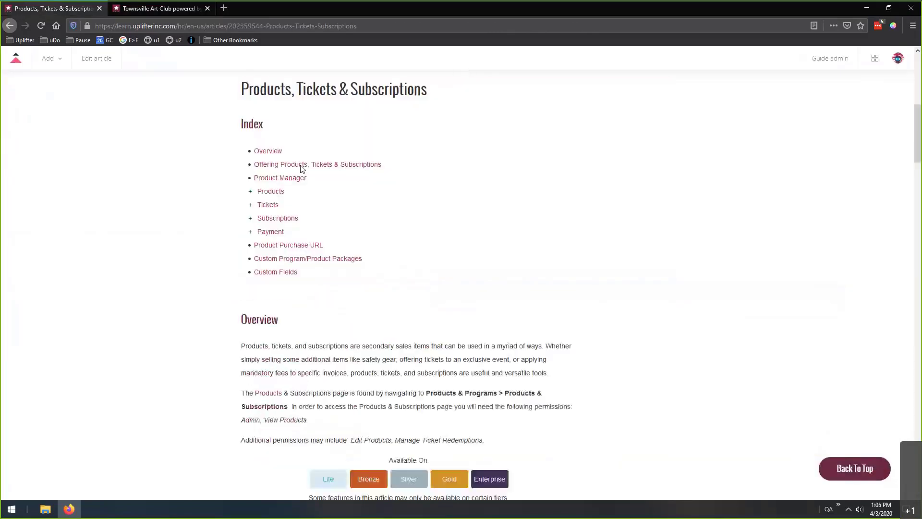
pyautogui.click(152, 14)
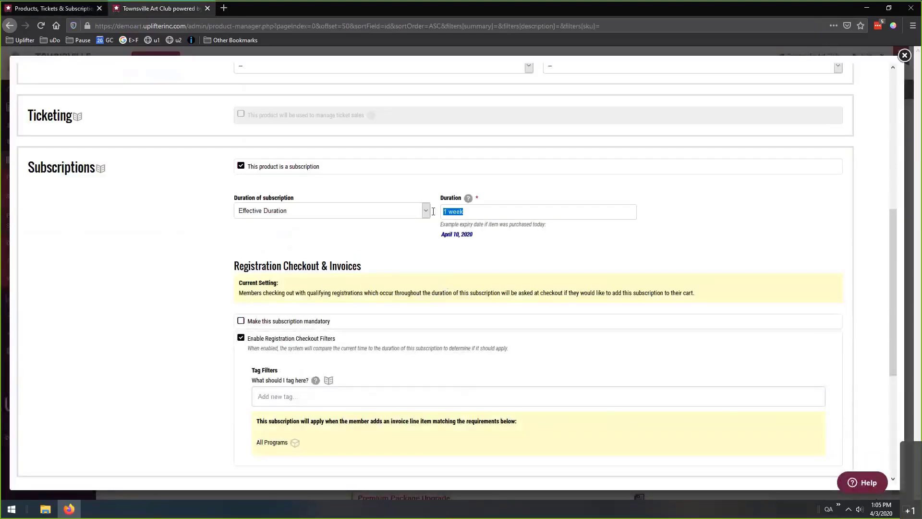
# Replace the subscription's duration with "first day of next month".
pyautogui.press('BackSpace')
pyautogui.write('first')
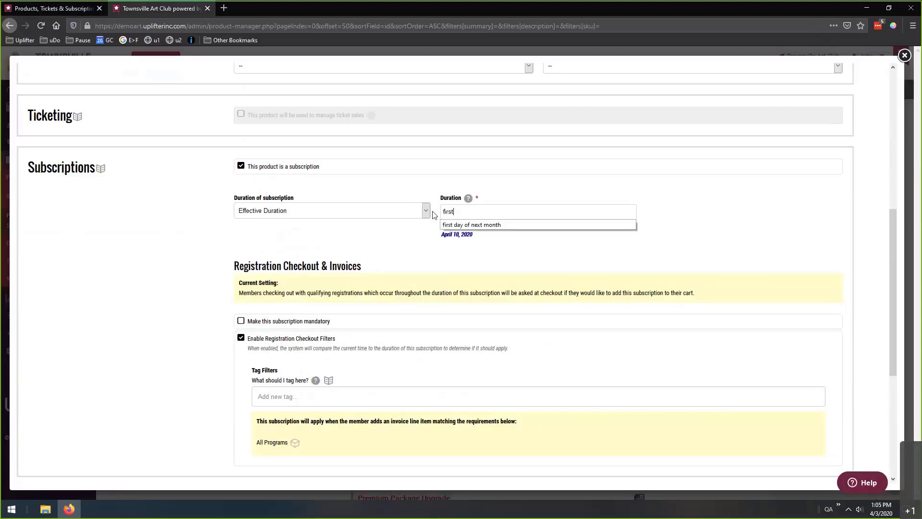
pyautogui.write(' day of next month')
pyautogui.click(417, 237)
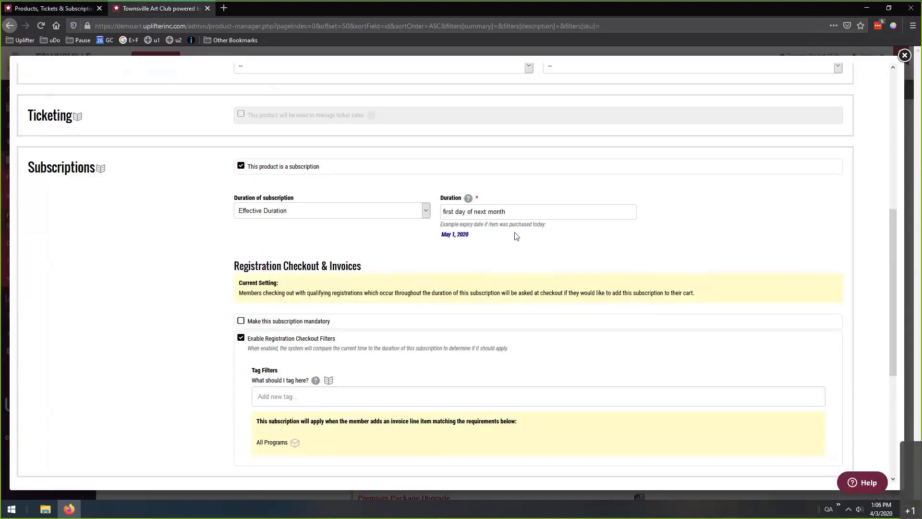
# Try "last day of next month" as the subscription's duration and check the example expiry date.
pyautogui.doubleClick(454, 213)
pyautogui.write('last')
pyautogui.press('BackSpace')
pyautogui.press('BackSpace')
pyautogui.write('t')
pyautogui.moveTo(502, 218); pyautogui.dragTo(443, 213)
pyautogui.click(429, 235)
pyautogui.moveTo(506, 212); pyautogui.dragTo(436, 215)
pyautogui.click(423, 245)
pyautogui.tripleClick(455, 211)
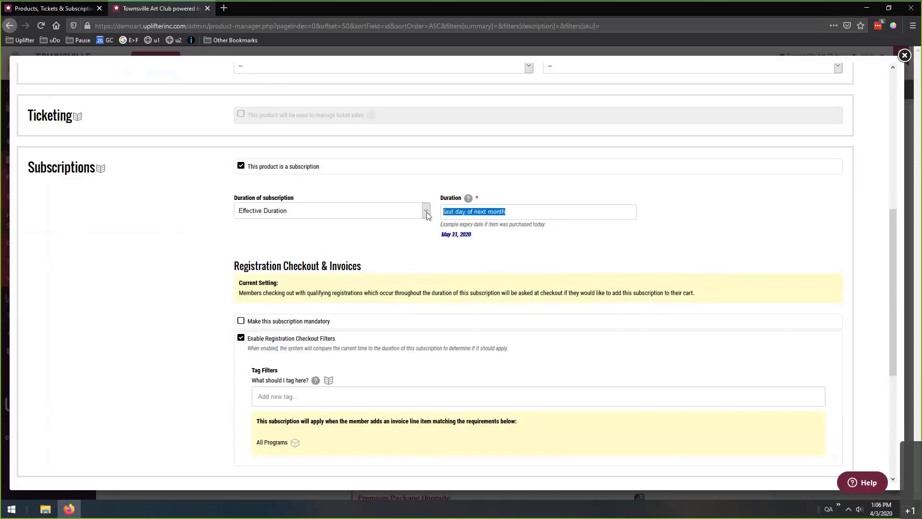
pyautogui.click(454, 212)
pyautogui.moveTo(506, 212); pyautogui.dragTo(437, 210)
pyautogui.click(448, 212)
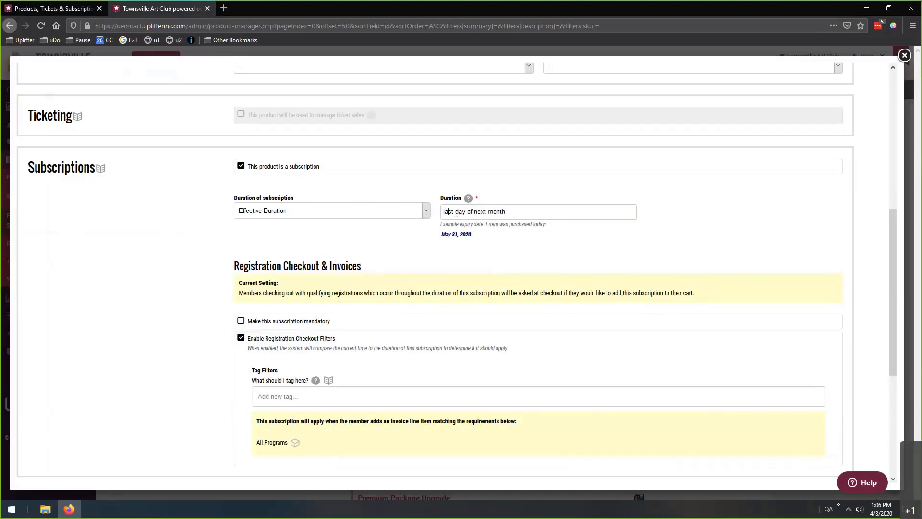
# Set the duration back to "first day of next month".
pyautogui.doubleClick(452, 212)
pyautogui.press('BackSpace')
pyautogui.write('first')
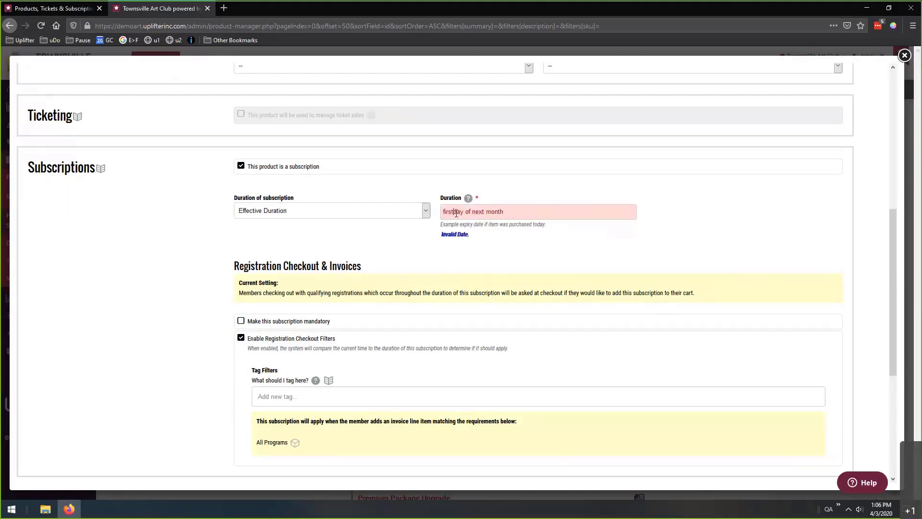
pyautogui.click(383, 250)
# Try out the mandatory subscription option by switching it on and off again, comparing the current setting text.
pyautogui.scroll(-1, 205, 261)
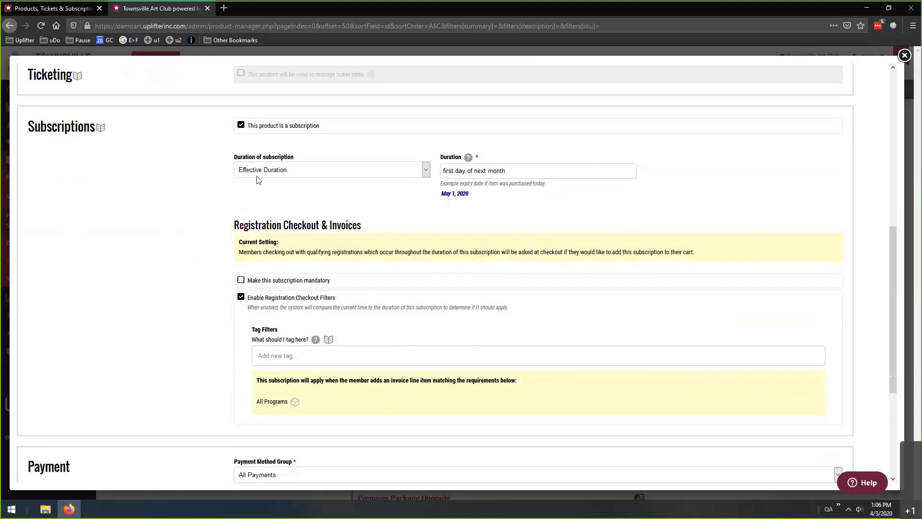
pyautogui.click(232, 284)
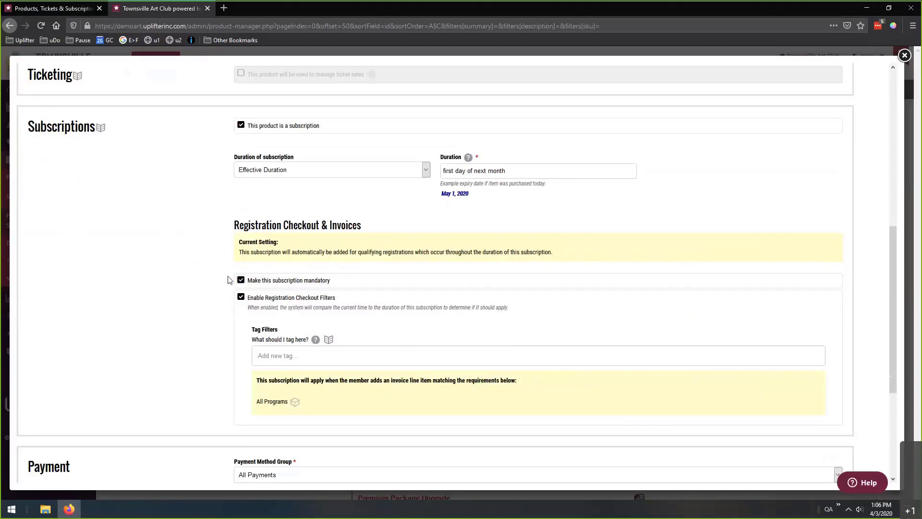
pyautogui.click(241, 280)
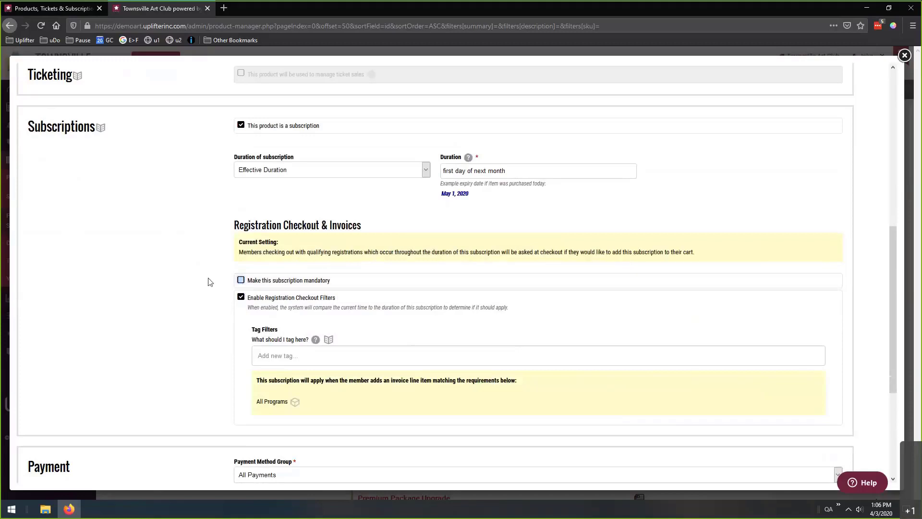
pyautogui.scroll(-1, 207, 282)
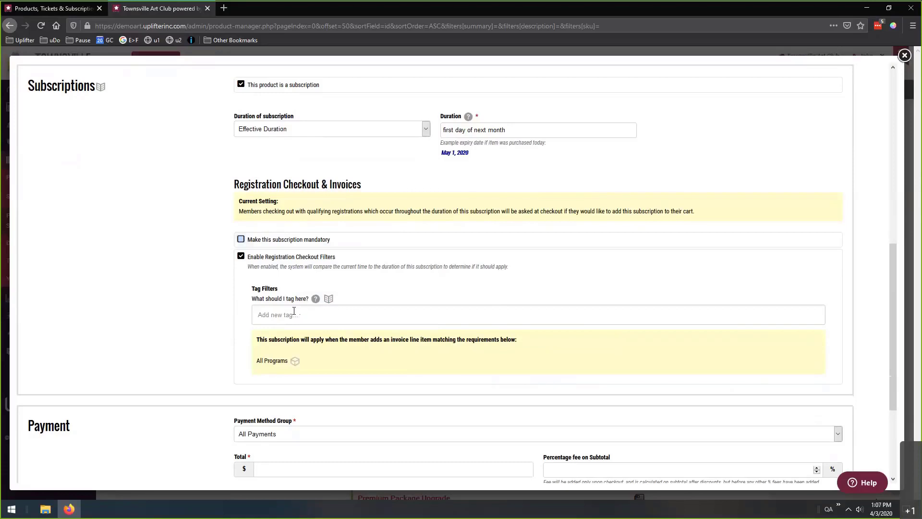
pyautogui.click(259, 241)
pyautogui.click(258, 241)
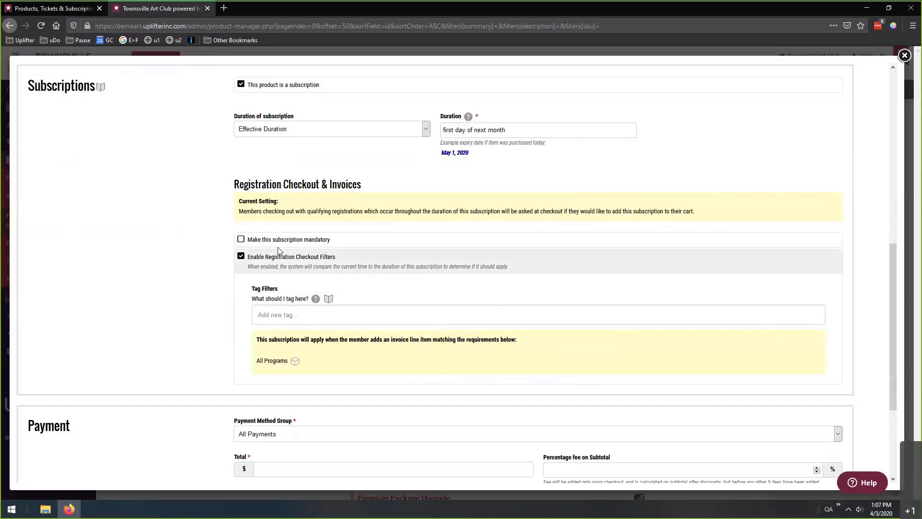
# Make the subscription mandatory and add the Pottery category as a registration checkout tag filter.
pyautogui.click(241, 240)
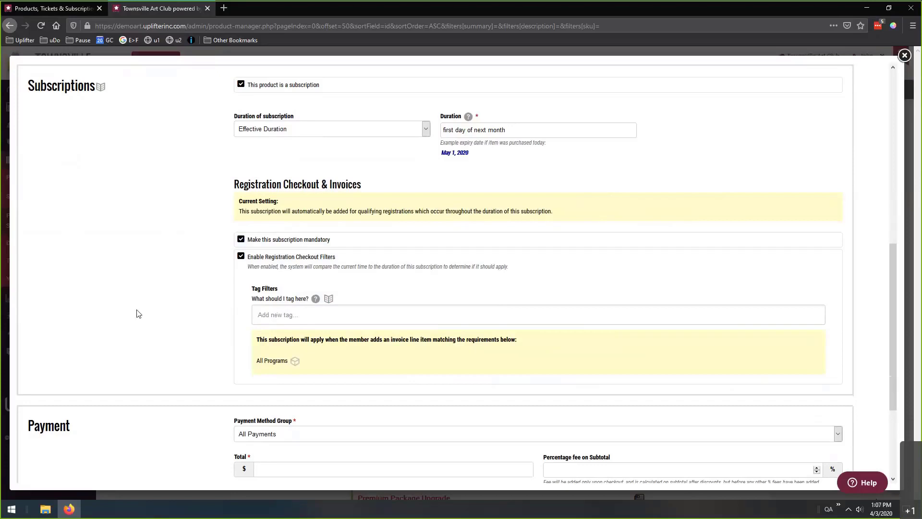
pyautogui.write('cat')
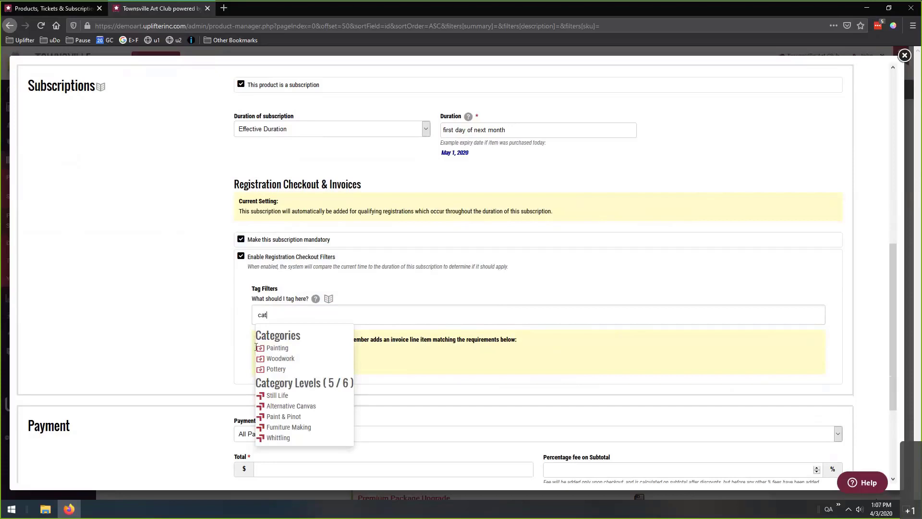
pyautogui.click(283, 370)
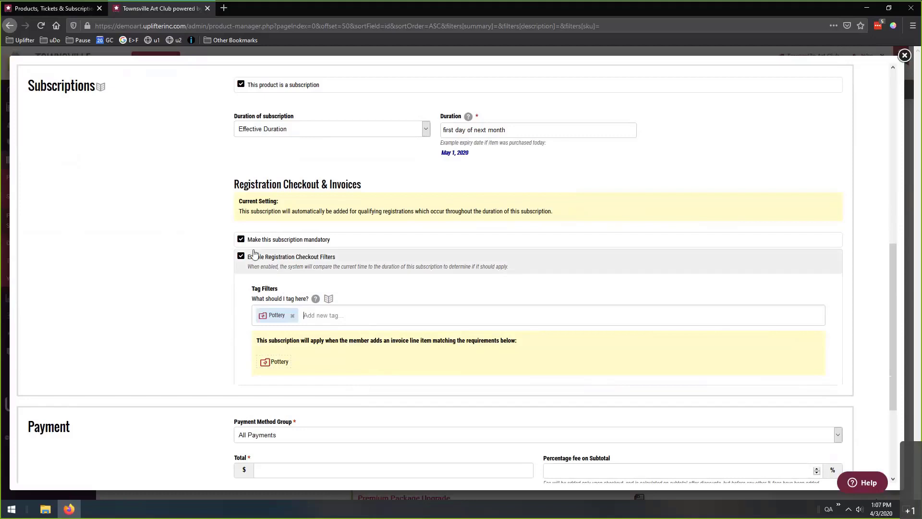
# Make the subscription optional and remove the Pottery tag from the registration checkout filters.
pyautogui.click(241, 240)
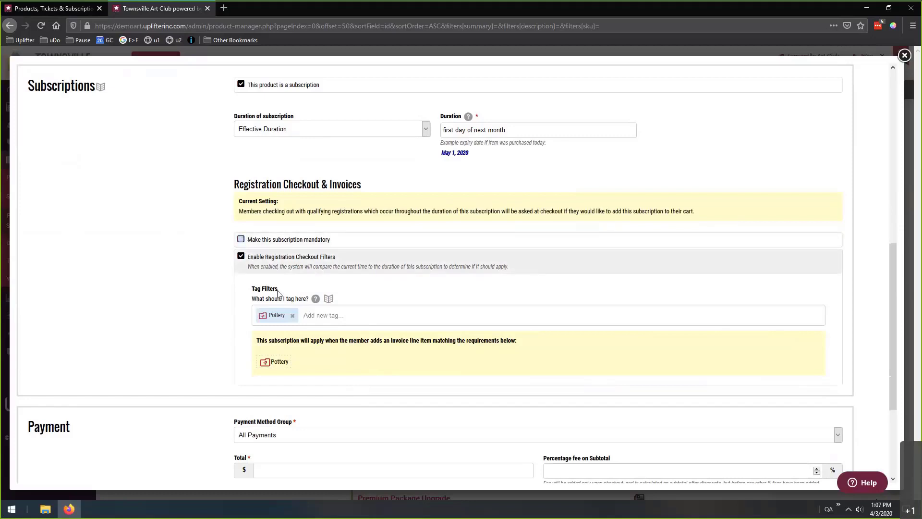
pyautogui.click(292, 316)
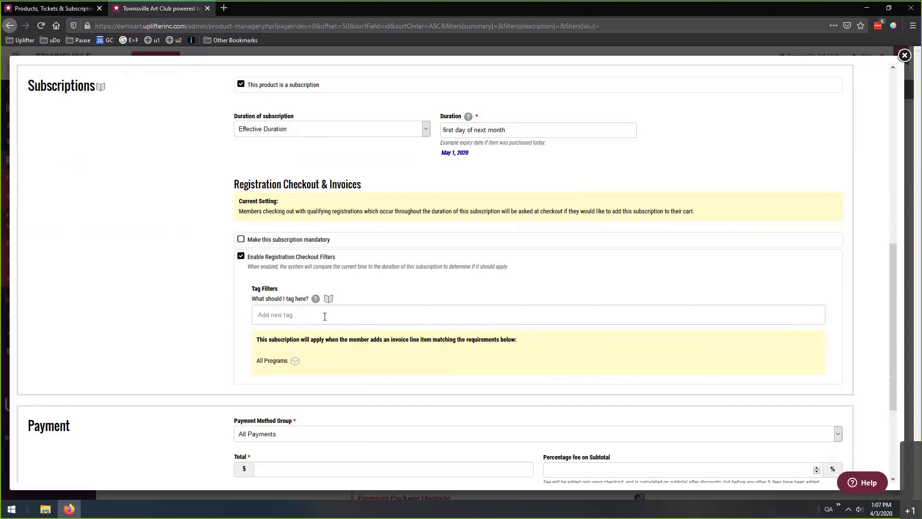
pyautogui.moveTo(316, 299)
# Set the product's total to $50 and enable the recurring subscription option.
pyautogui.scroll(-3, 206, 267)
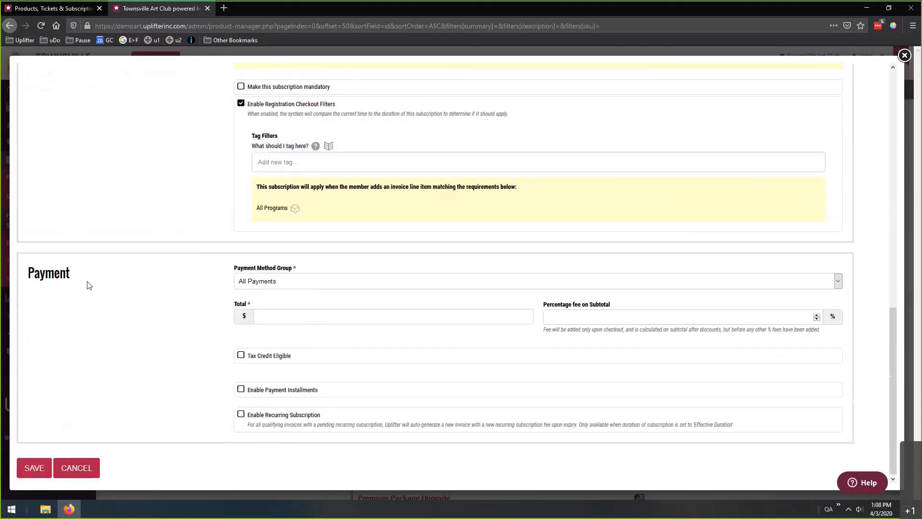
pyautogui.click(438, 315)
pyautogui.write('50')
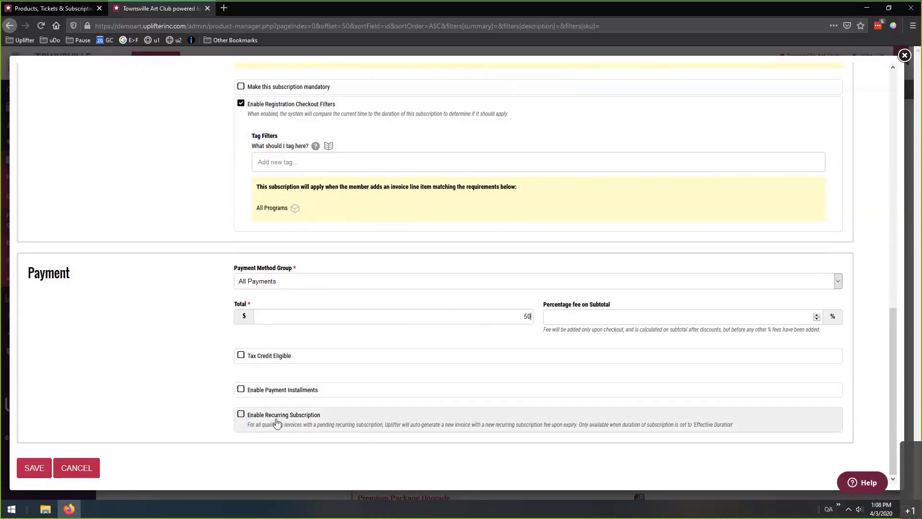
pyautogui.click(241, 414)
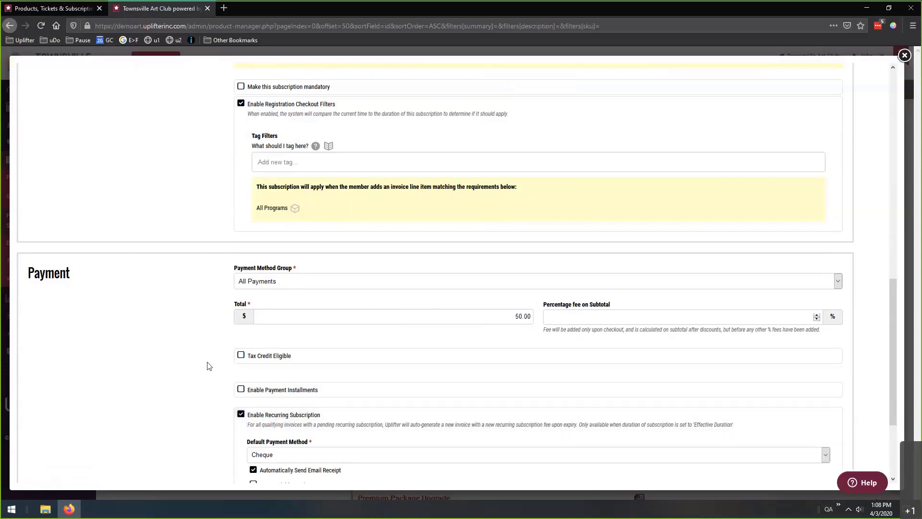
pyautogui.scroll(-3, 207, 362)
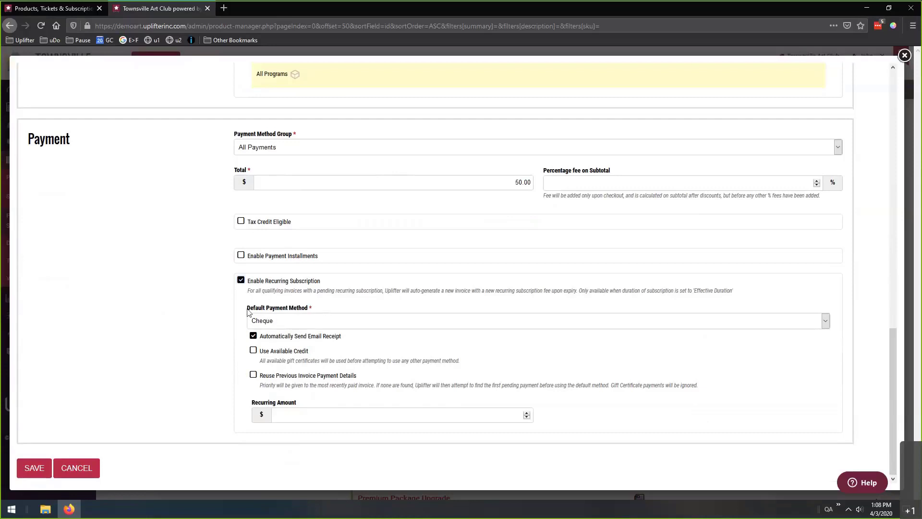
# Review the default payment methods, keeping Cheque, and try switching Use Available Credit on and off again.
pyautogui.click(284, 321)
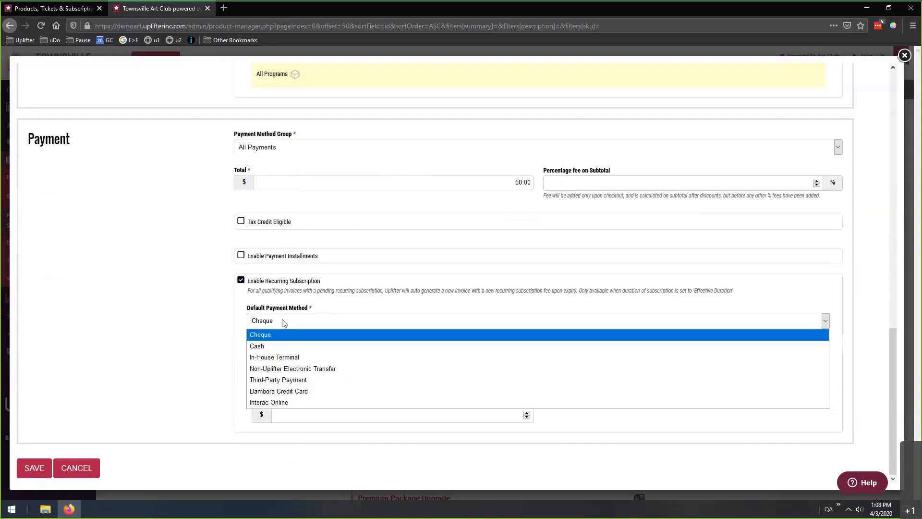
pyautogui.click(261, 334)
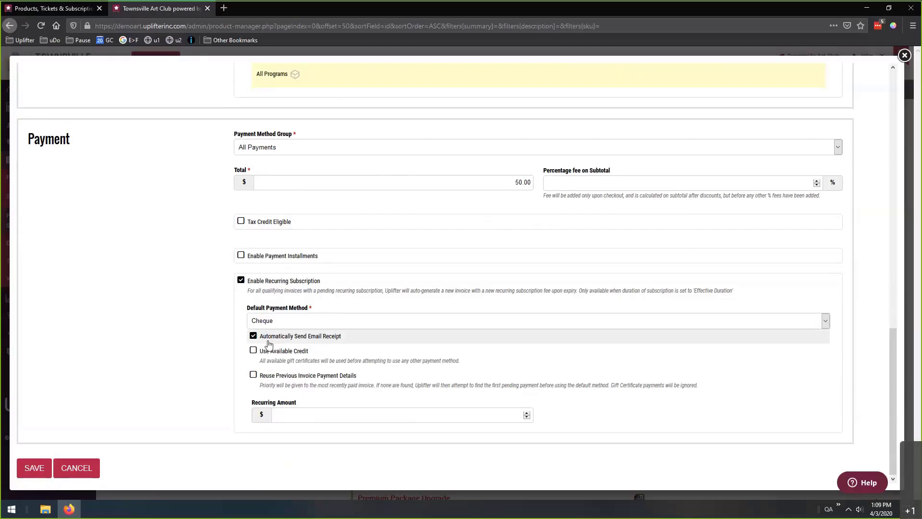
pyautogui.click(280, 322)
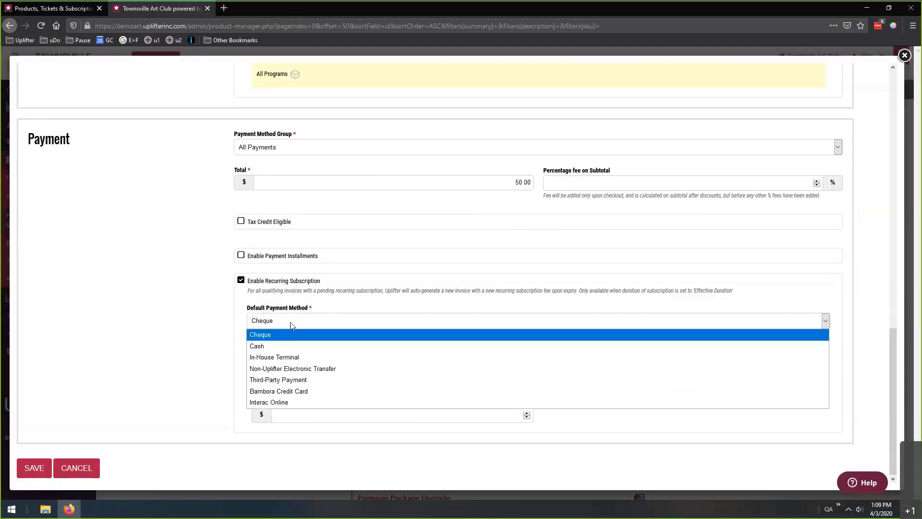
pyautogui.click(241, 339)
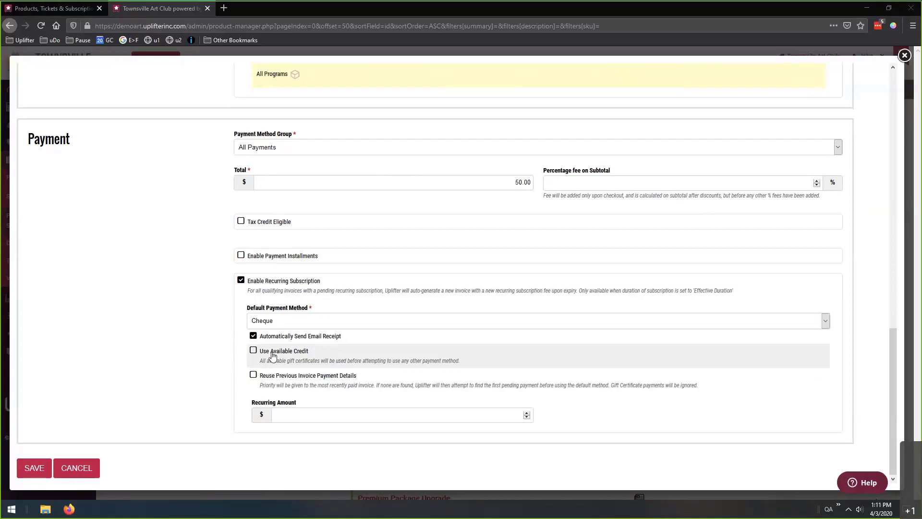
pyautogui.click(235, 360)
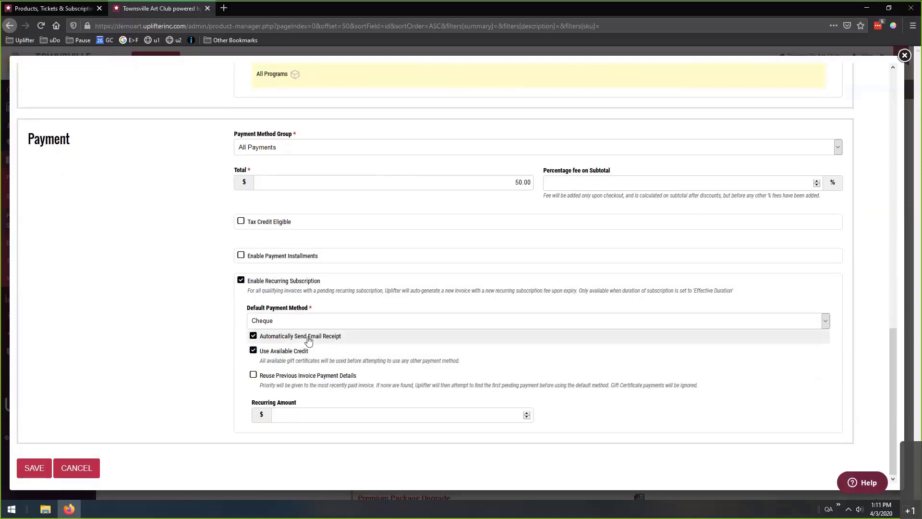
pyautogui.click(255, 352)
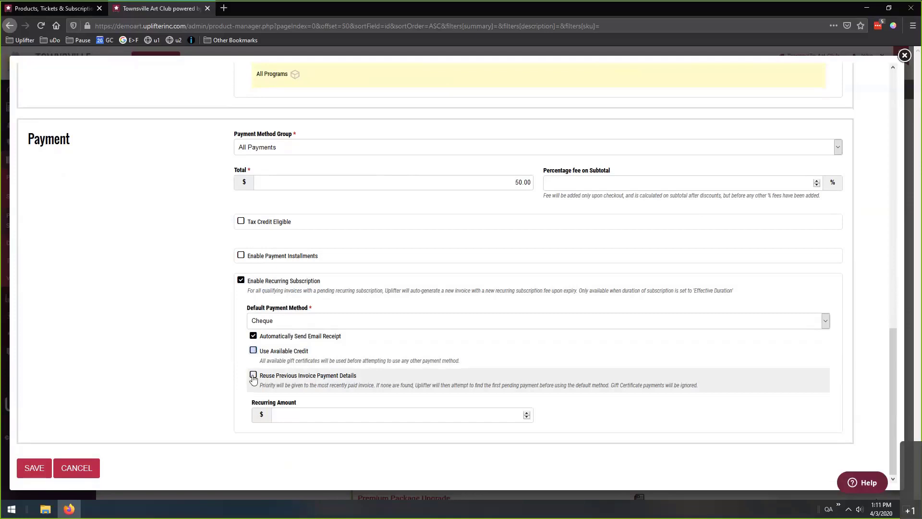
# Set the default payment method to Bambora Credit Card and try switching Reuse Previous Invoice Payment Details on and off again.
pyautogui.click(294, 320)
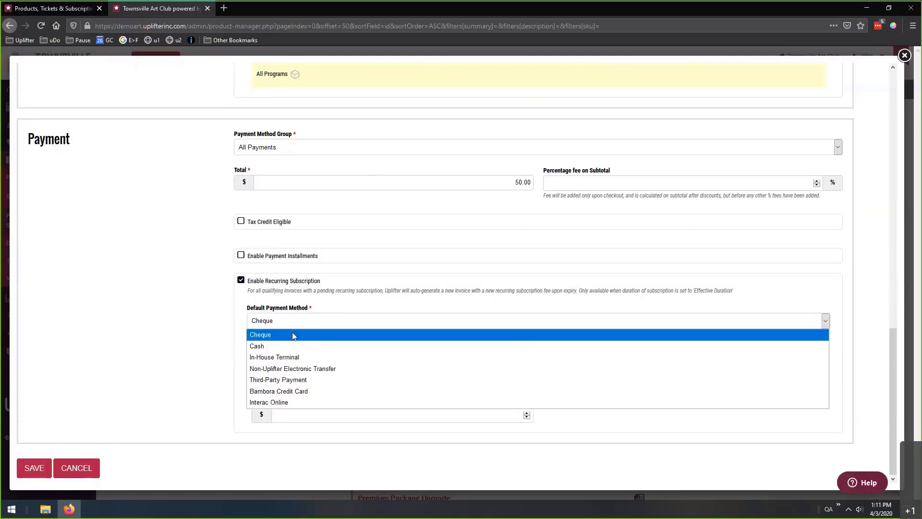
pyautogui.click(281, 391)
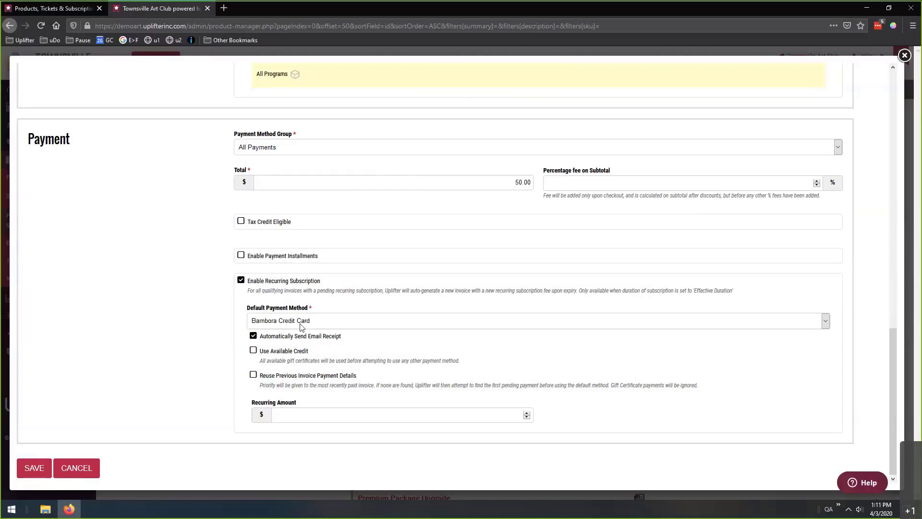
pyautogui.click(273, 380)
pyautogui.click(253, 375)
# Set the product's total to $150 and its recurring amount to $20.
pyautogui.doubleClick(532, 183)
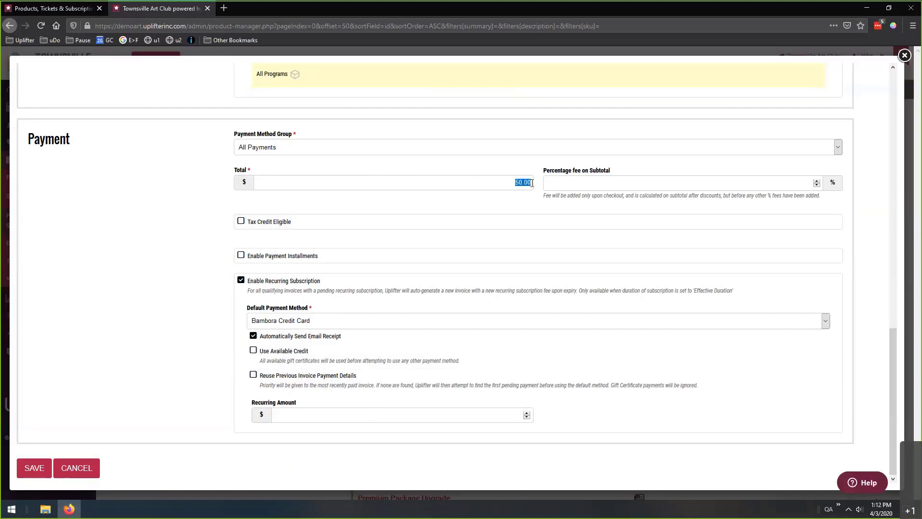
pyautogui.click(504, 183)
pyautogui.moveTo(504, 183); pyautogui.dragTo(538, 182)
pyautogui.click(437, 417)
pyautogui.click(518, 182)
pyautogui.write('150')
pyautogui.click(419, 415)
pyautogui.write('20')
# Recheck the subscription duration against the payment settings and close the new product form without saving.
pyautogui.scroll(2, 188, 247)
pyautogui.scroll(5, 187, 245)
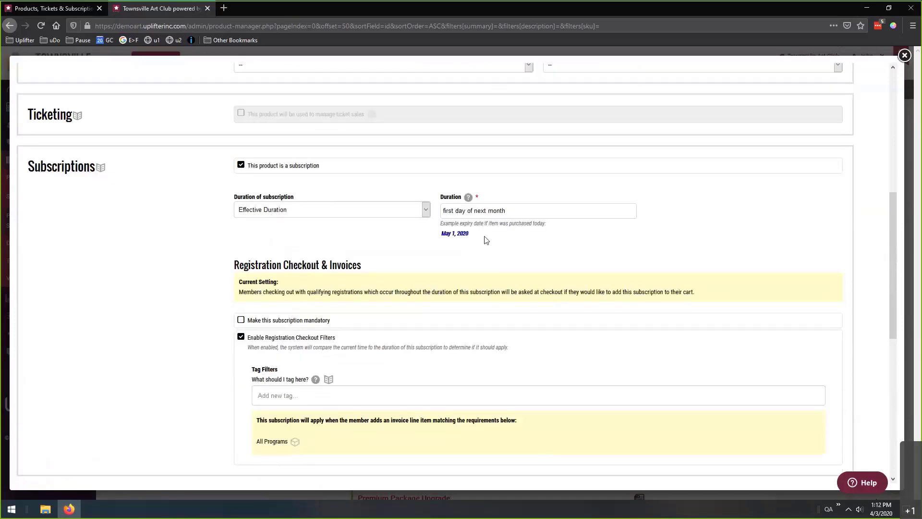
pyautogui.scroll(-7, 202, 218)
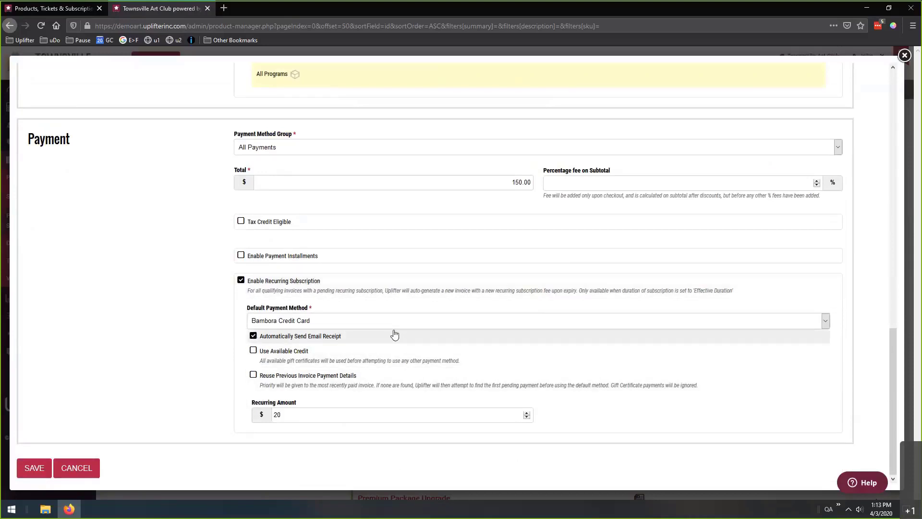
pyautogui.click(904, 55)
pyautogui.click(468, 232)
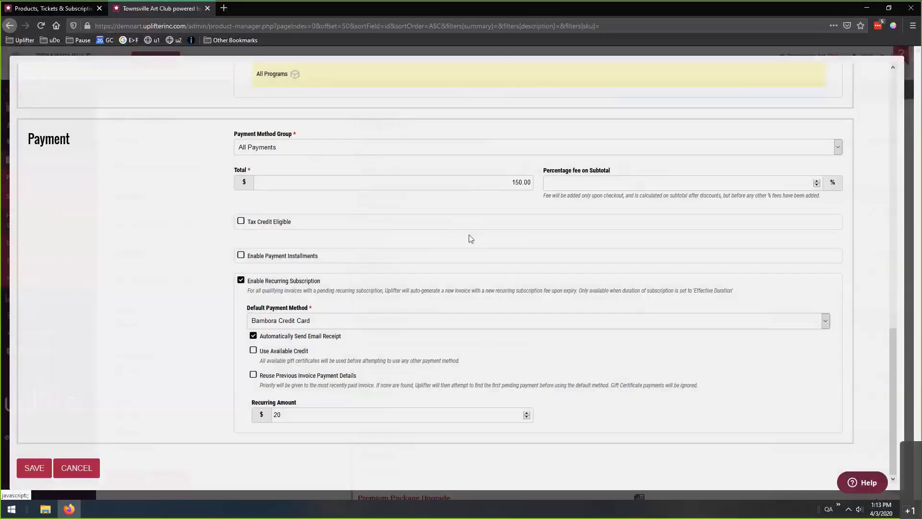
# Open the Art Attack Membership product, examine its duration, checkout filter and recurring payment settings, and close it unchanged.
pyautogui.scroll(-2, 359, 253)
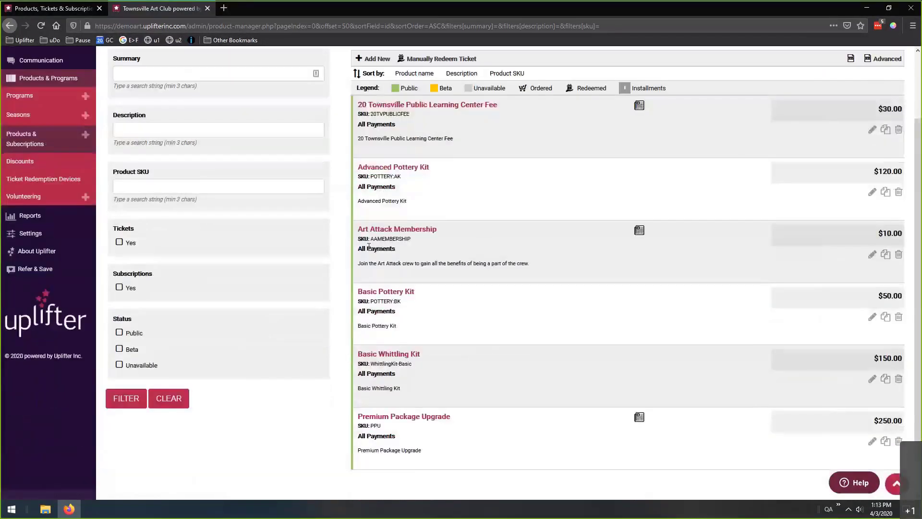
pyautogui.click(871, 254)
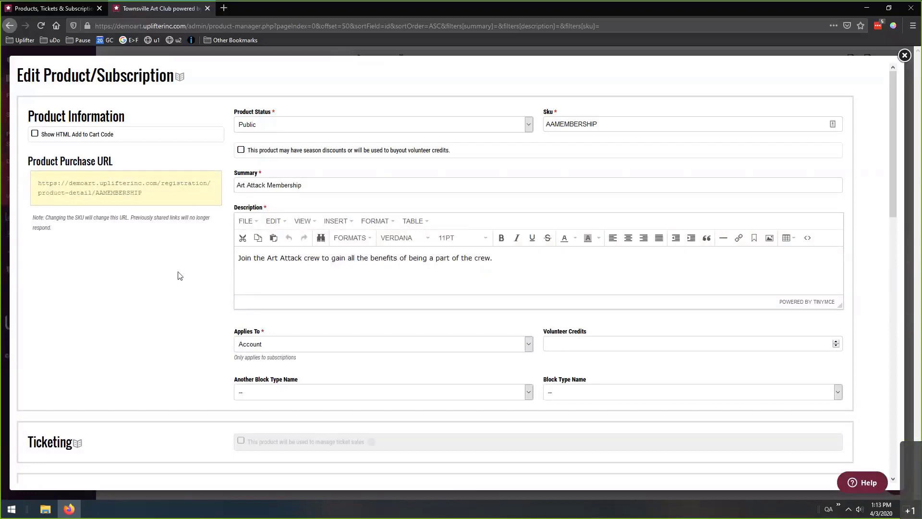
pyautogui.scroll(-3, 176, 262)
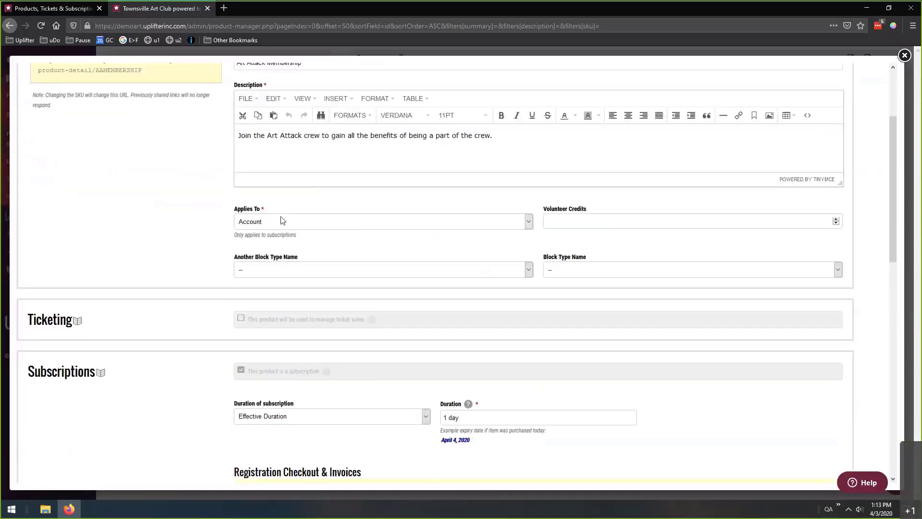
pyautogui.scroll(-4, 268, 226)
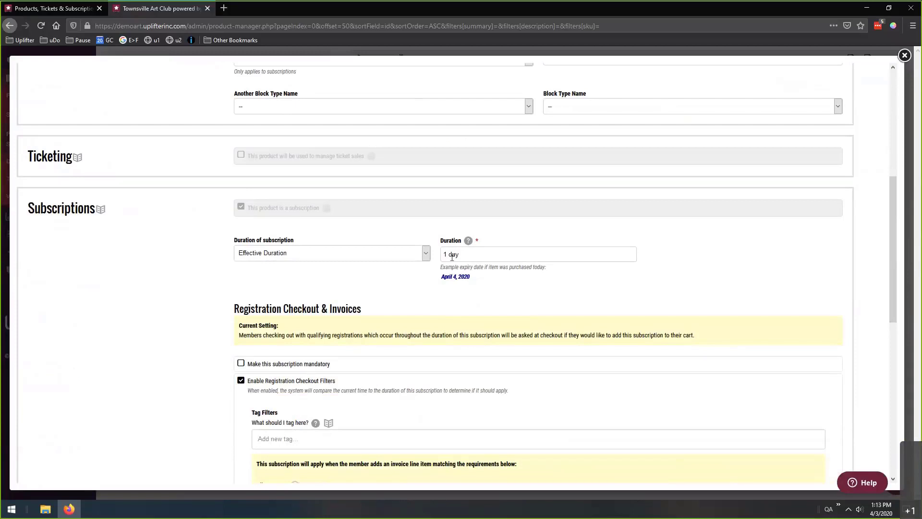
pyautogui.scroll(-2, 253, 268)
pyautogui.scroll(-2, 206, 231)
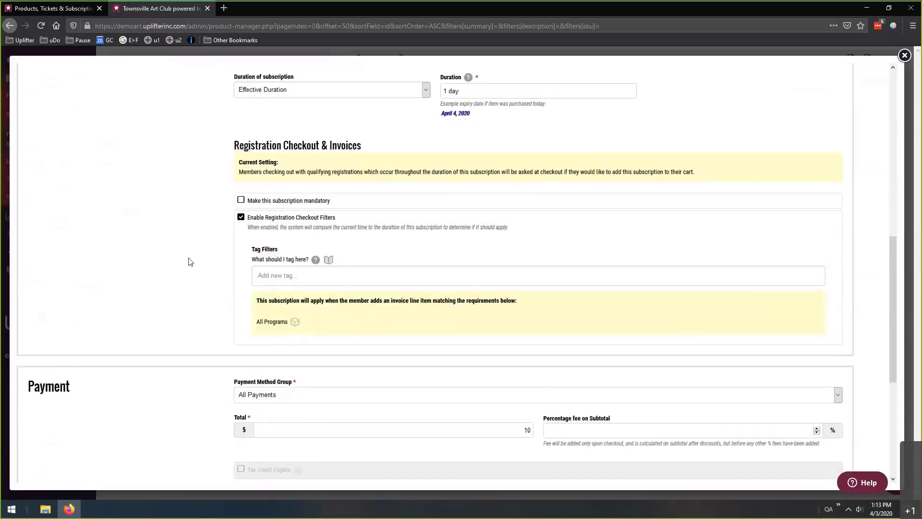
pyautogui.scroll(-6, 190, 260)
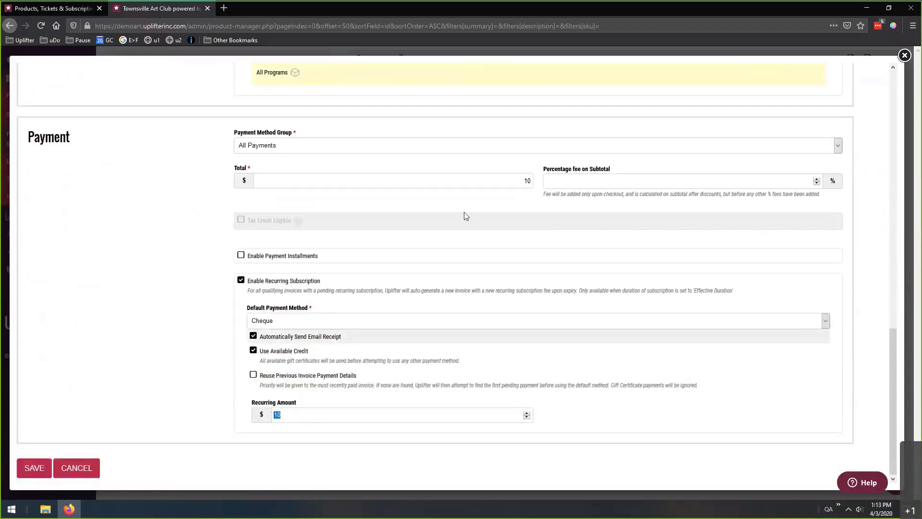
pyautogui.doubleClick(527, 181)
pyautogui.click(904, 55)
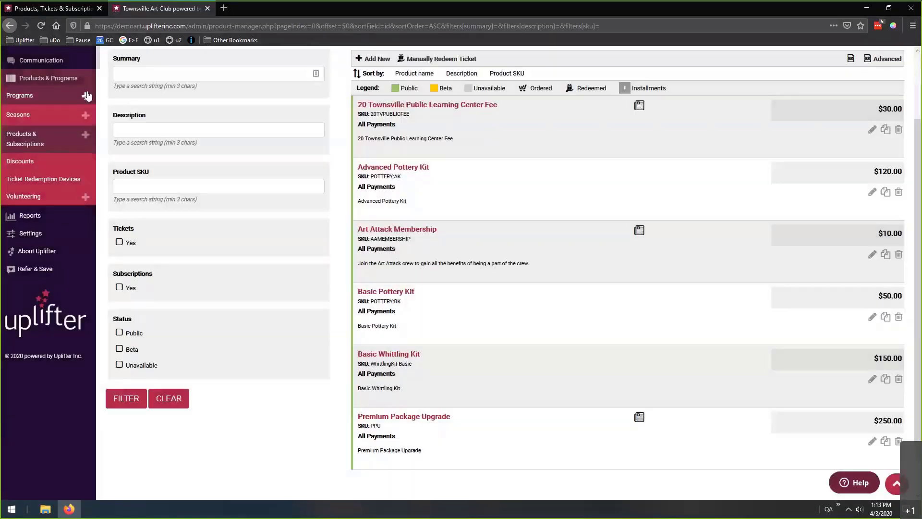
# Go to the invoices list, view the February 27, 2020 invoice in a separate tab, and close that tab.
pyautogui.scroll(3, 38, 98)
pyautogui.moveTo(32, 112)
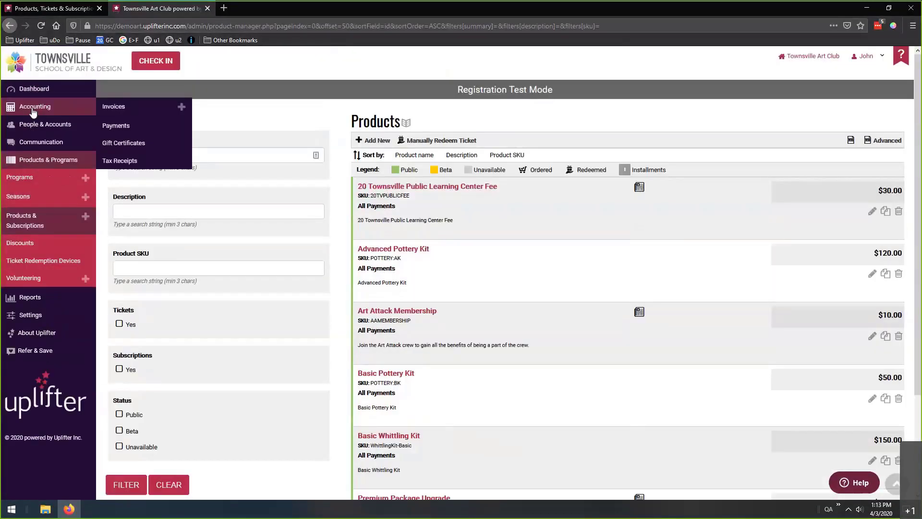
pyautogui.click(116, 110)
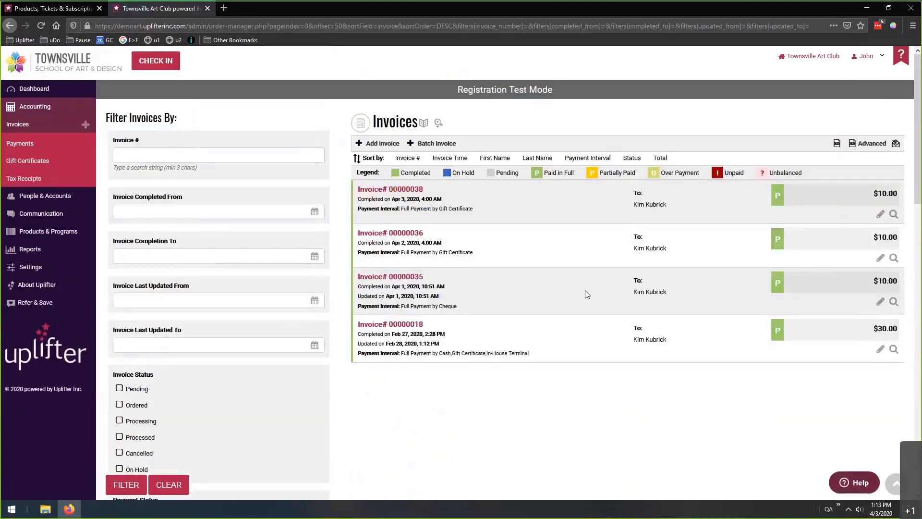
pyautogui.middleClick(880, 349)
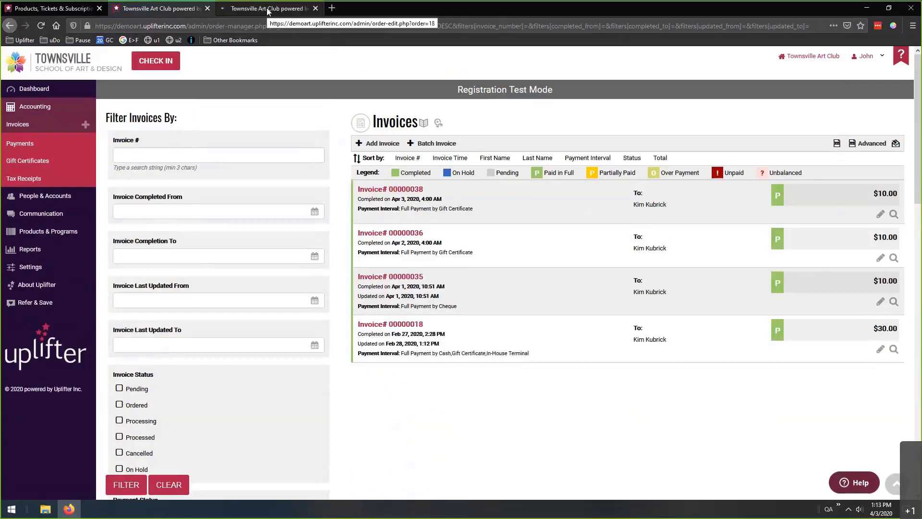
pyautogui.click(267, 9)
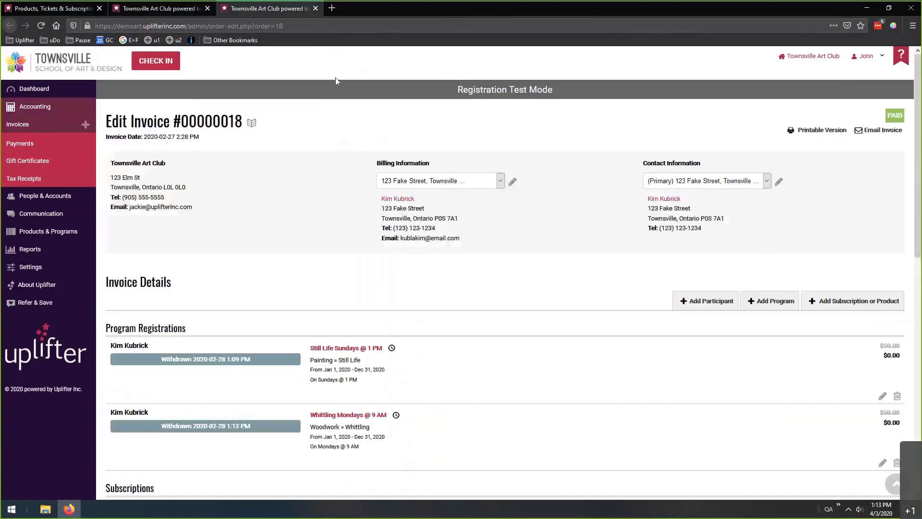
pyautogui.scroll(-3, 335, 77)
pyautogui.click(315, 9)
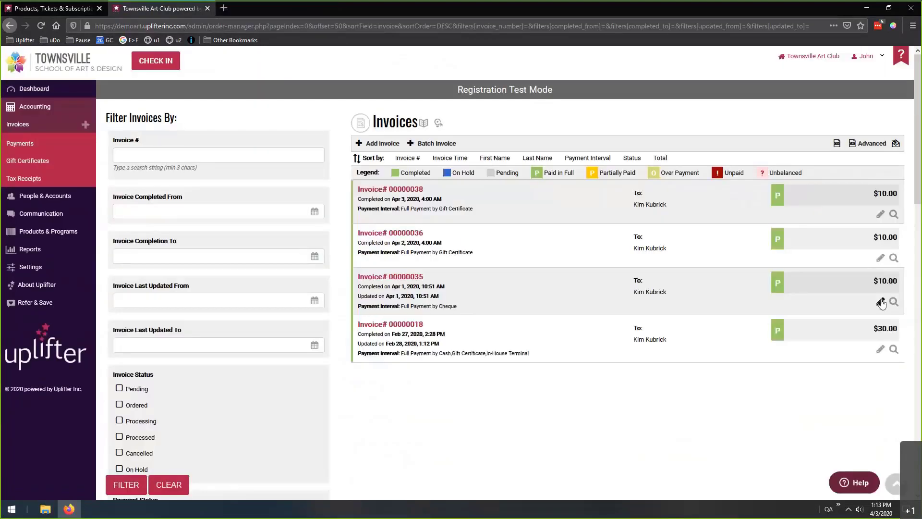
# Open the April 1, 2 and 3, 2020 invoices in separate tabs and examine the Art Attack Membership subscription details.
pyautogui.click(880, 302)
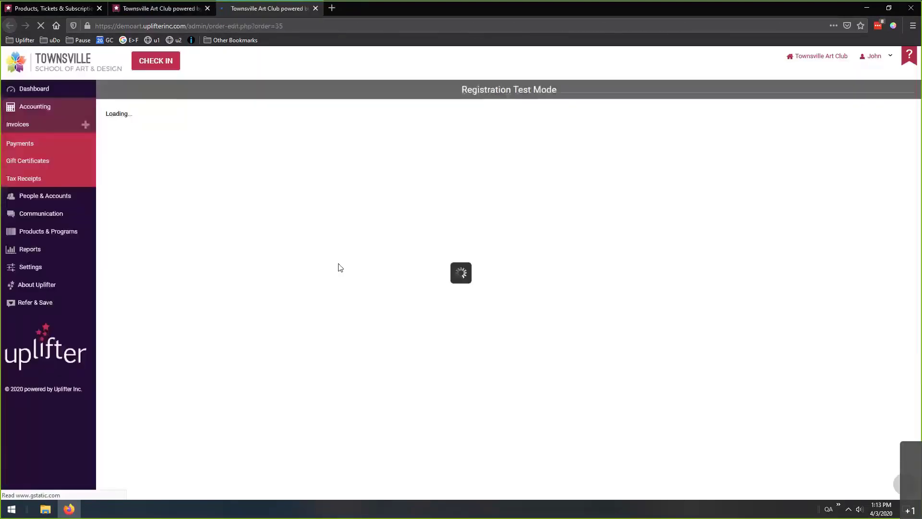
pyautogui.scroll(-2, 354, 259)
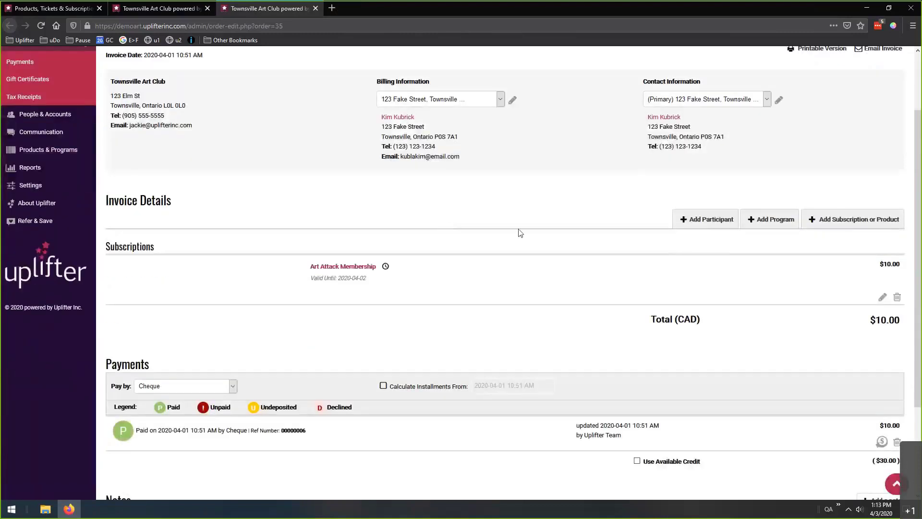
pyautogui.click(181, 10)
pyautogui.middleClick(881, 257)
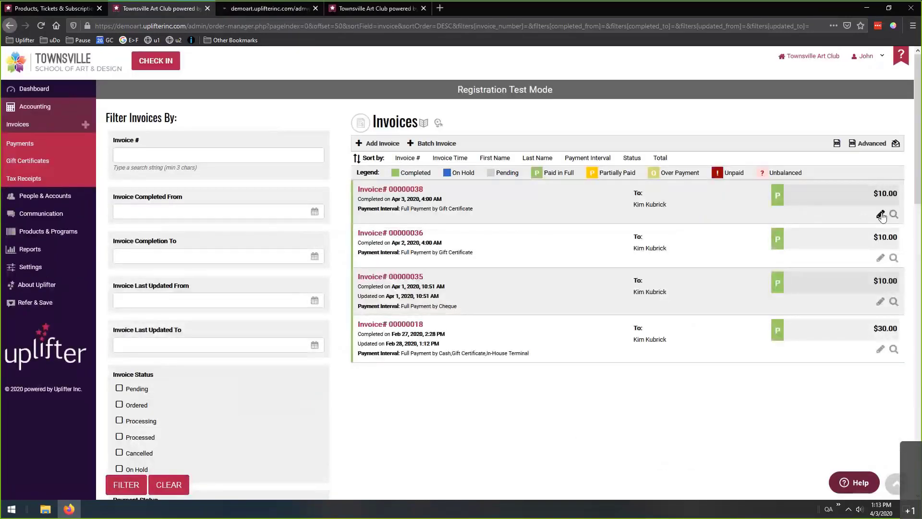
pyautogui.middleClick(881, 214)
pyautogui.click(332, 5)
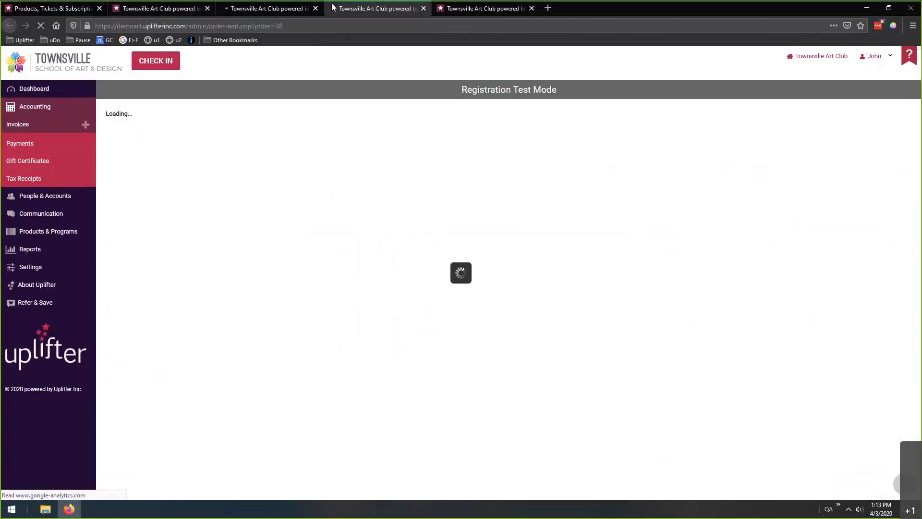
pyautogui.scroll(-1, 370, 252)
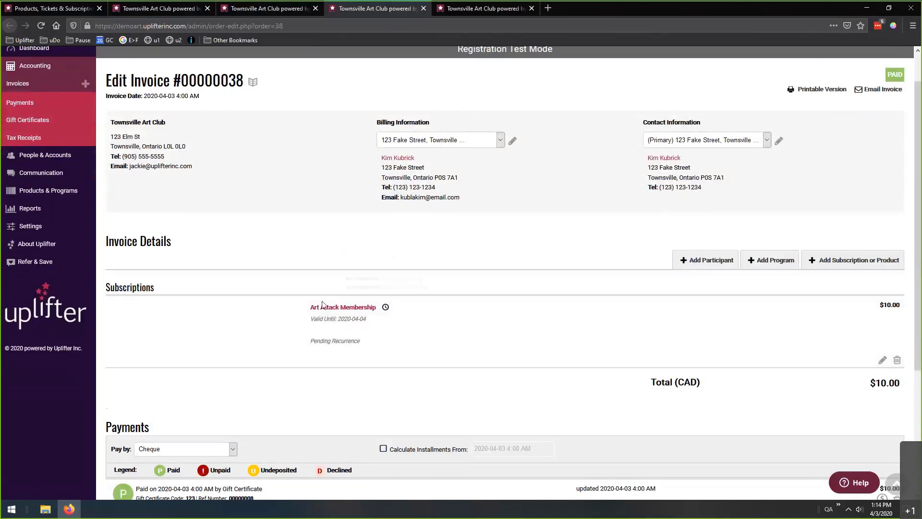
# Compare the Art Attack Membership validity dates and recurrence status across the April 1, 2 and 3, 2020 invoices.
pyautogui.moveTo(310, 344); pyautogui.dragTo(366, 345)
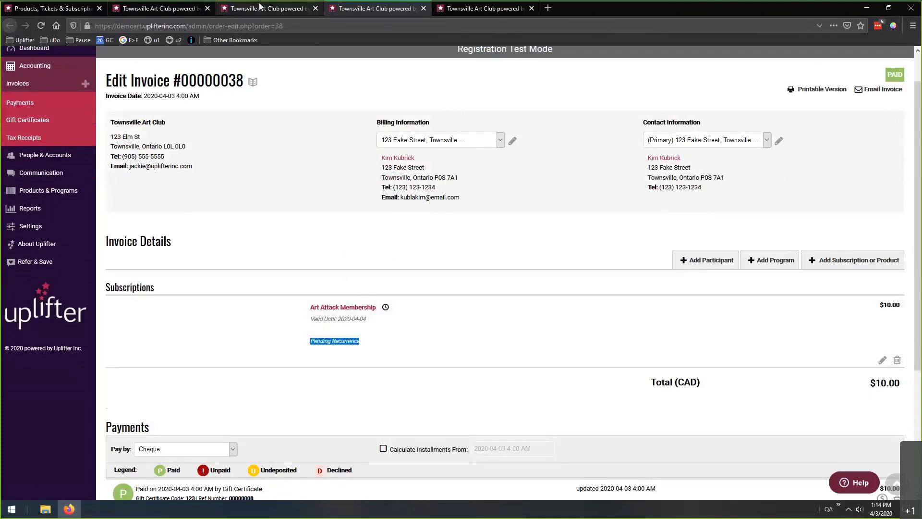
pyautogui.click(269, 8)
pyautogui.scroll(-1, 366, 301)
pyautogui.scroll(-1, 366, 301)
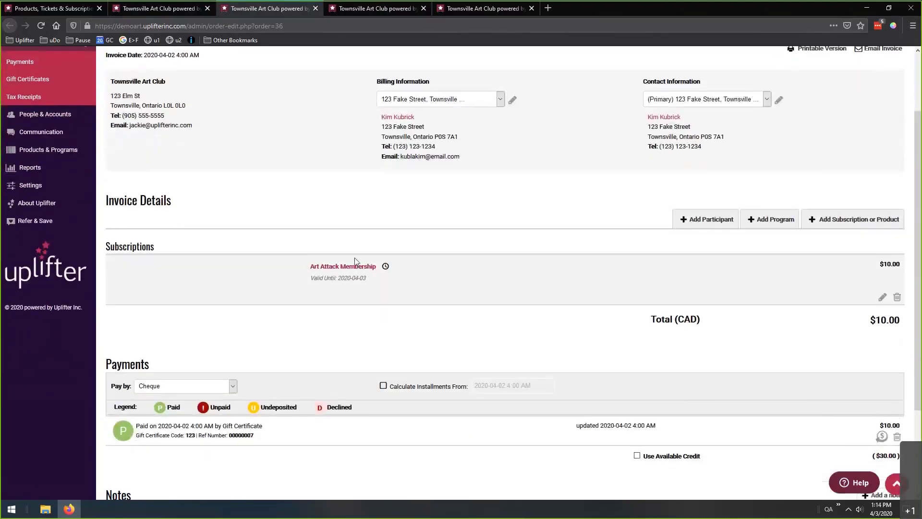
pyautogui.click(485, 10)
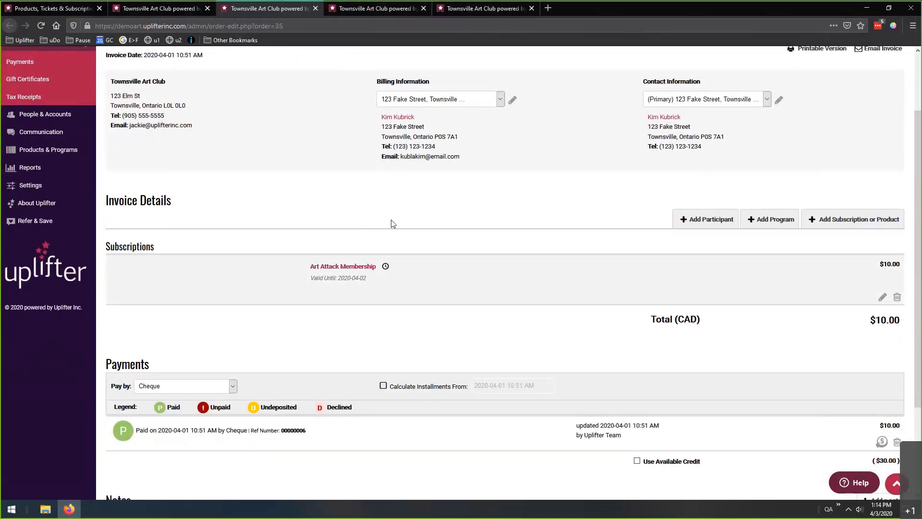
pyautogui.click(392, 11)
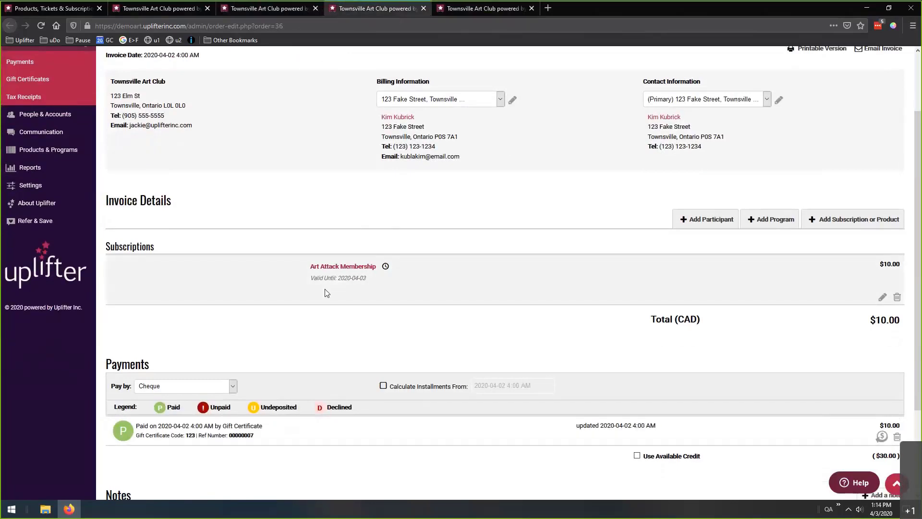
pyautogui.click(493, 8)
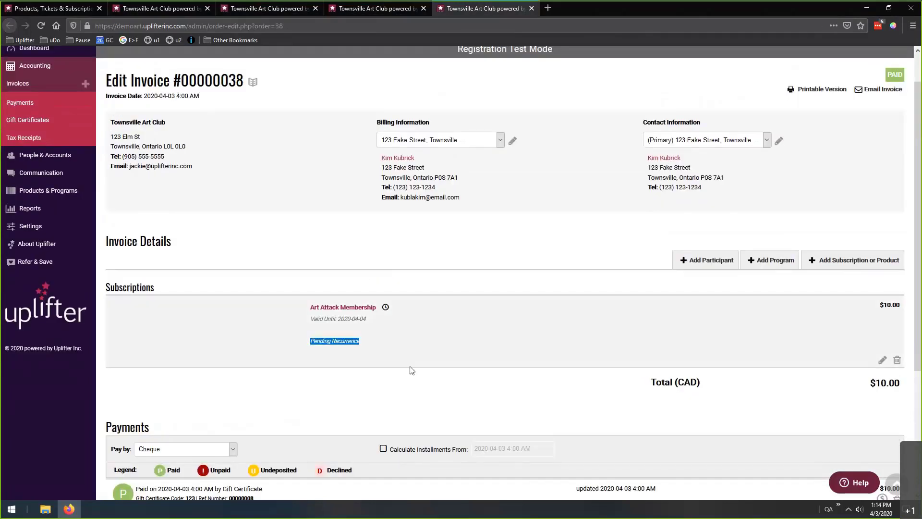
pyautogui.tripleClick(316, 342)
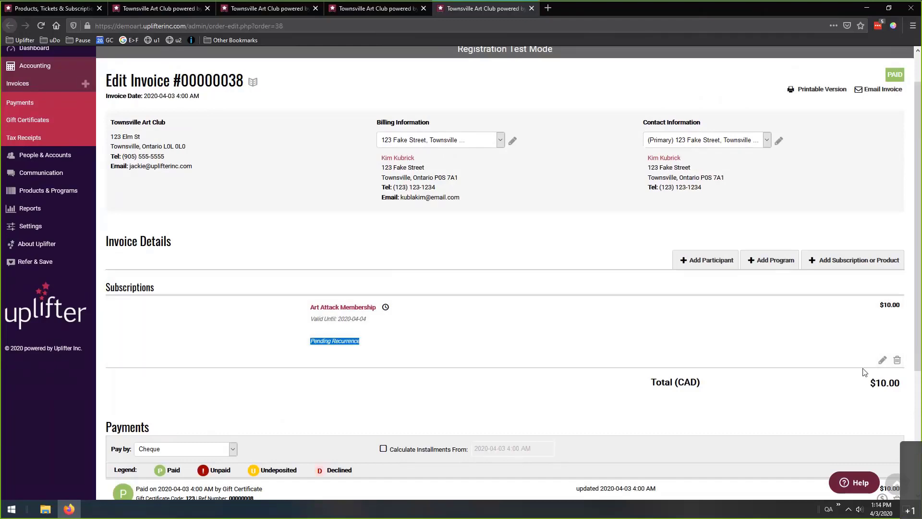
pyautogui.moveTo(310, 341); pyautogui.dragTo(362, 343)
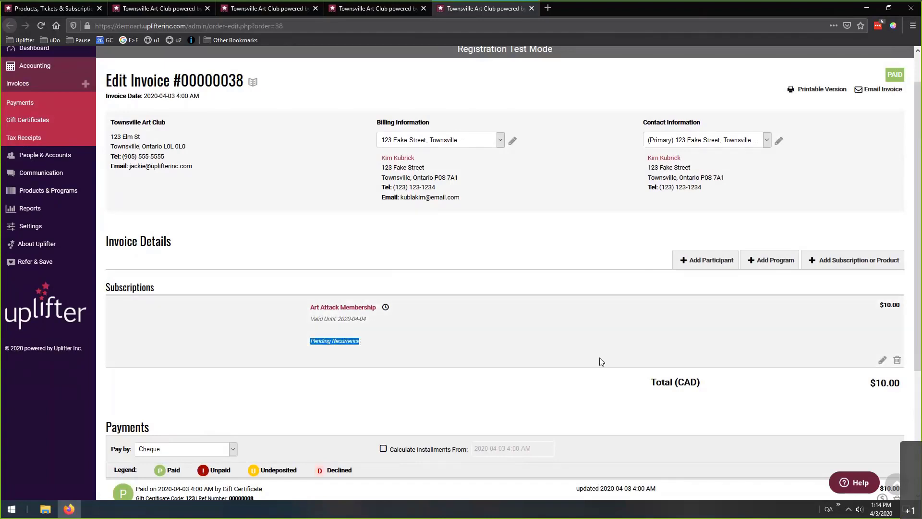
# Open the Art Attack Membership subscription for editing on the April 3, 2020 invoice and enable Cancel Pending Recurrence.
pyautogui.click(882, 361)
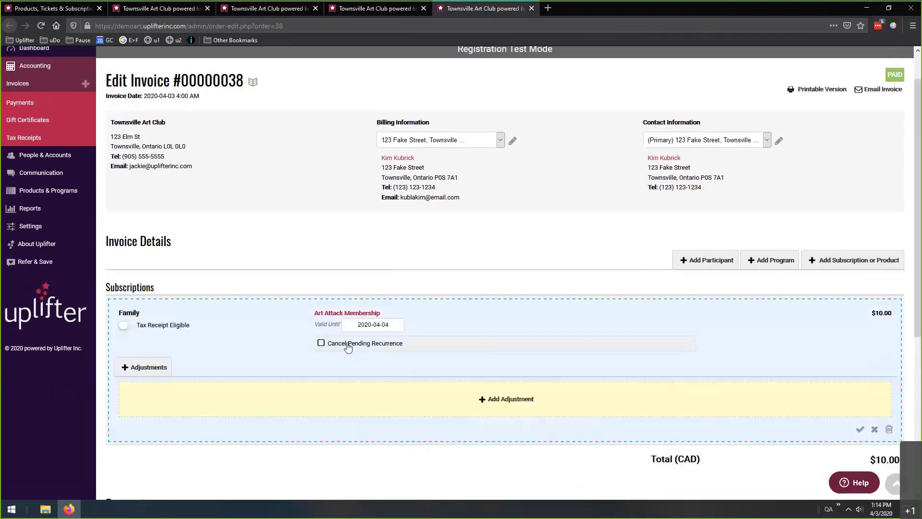
pyautogui.click(348, 344)
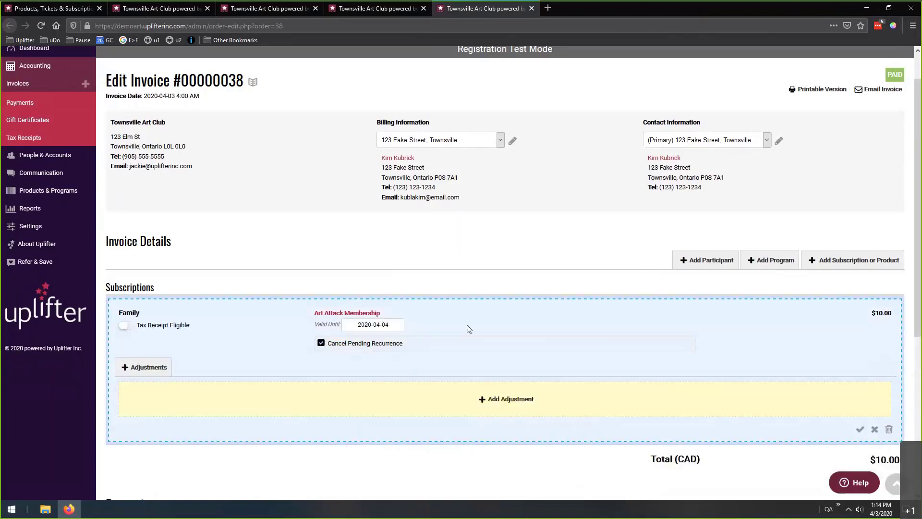
pyautogui.scroll(-3, 672, 306)
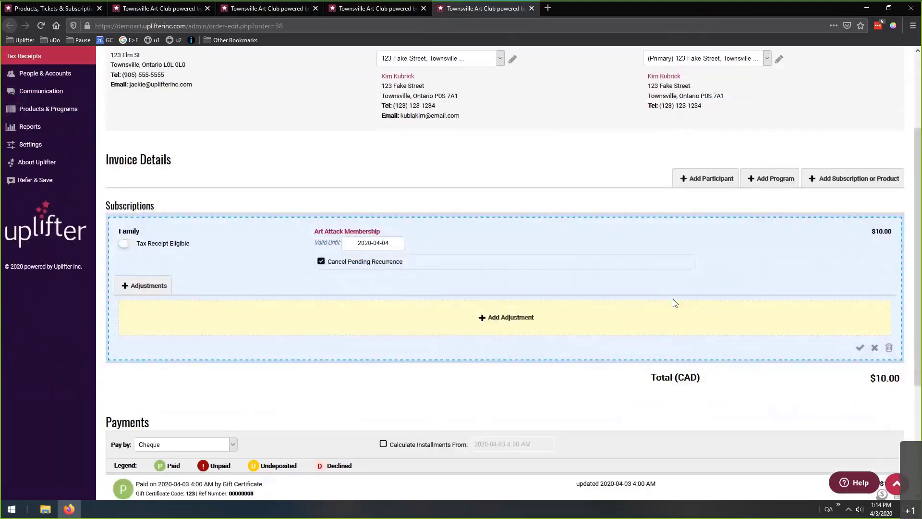
pyautogui.scroll(3, 485, 270)
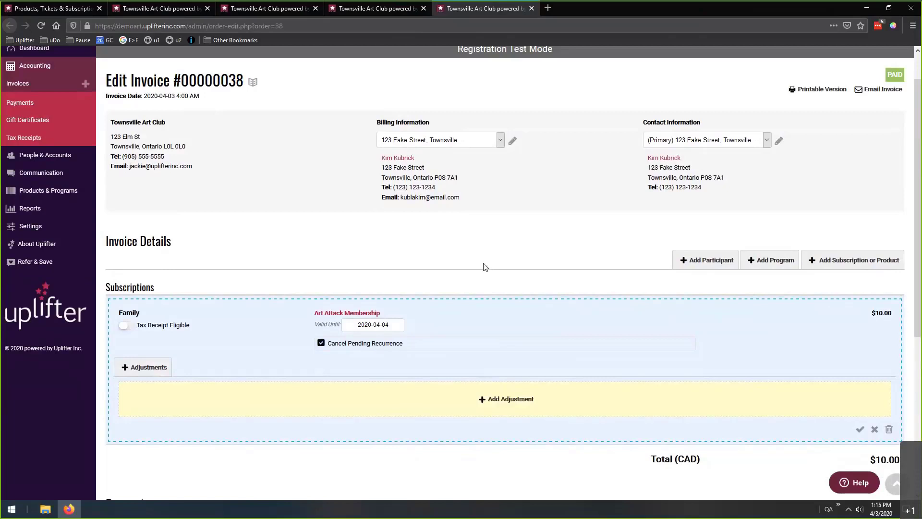
pyautogui.scroll(-3, 462, 264)
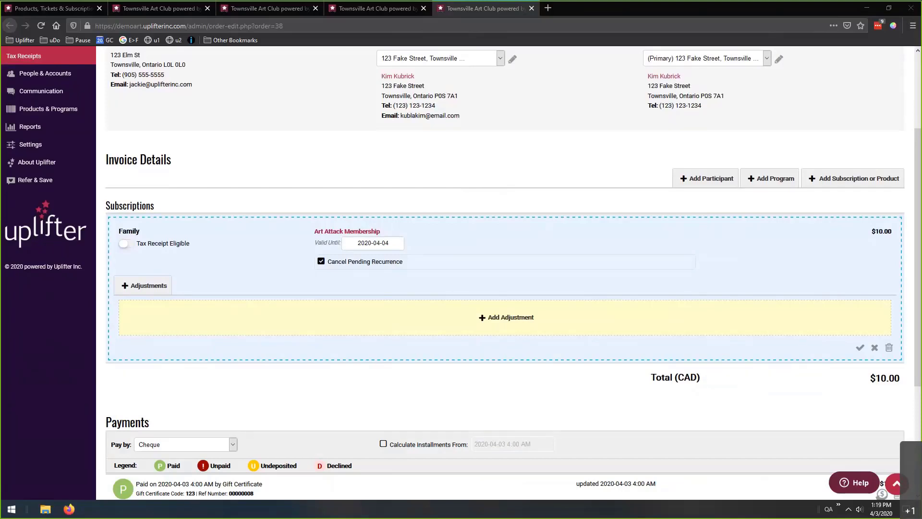
pyautogui.scroll(2, 357, 173)
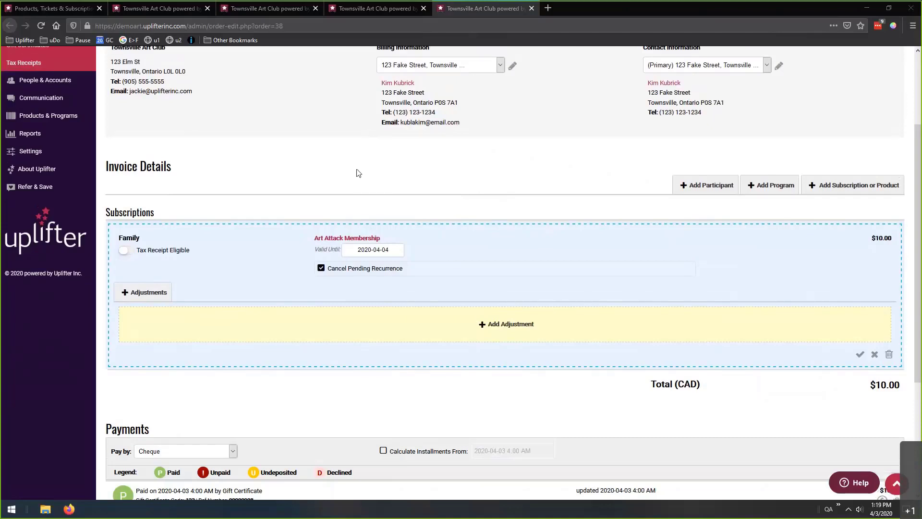
pyautogui.scroll(2, 357, 173)
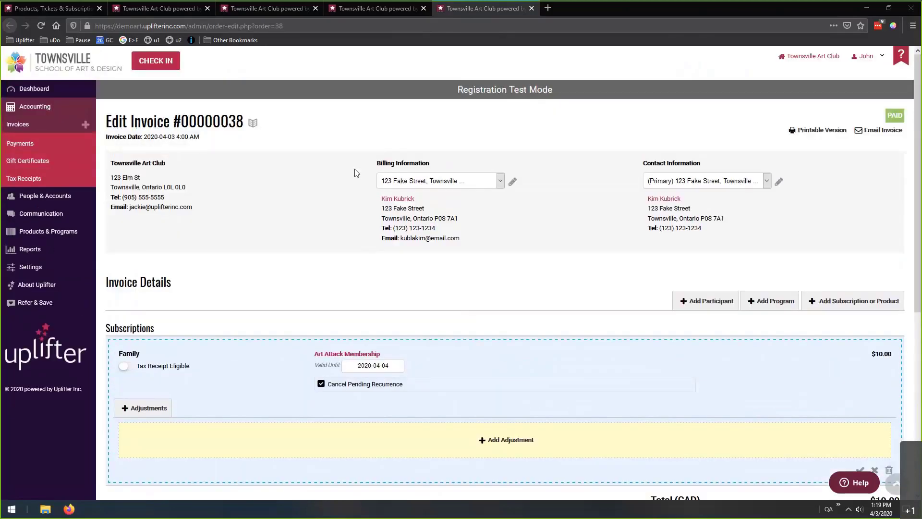